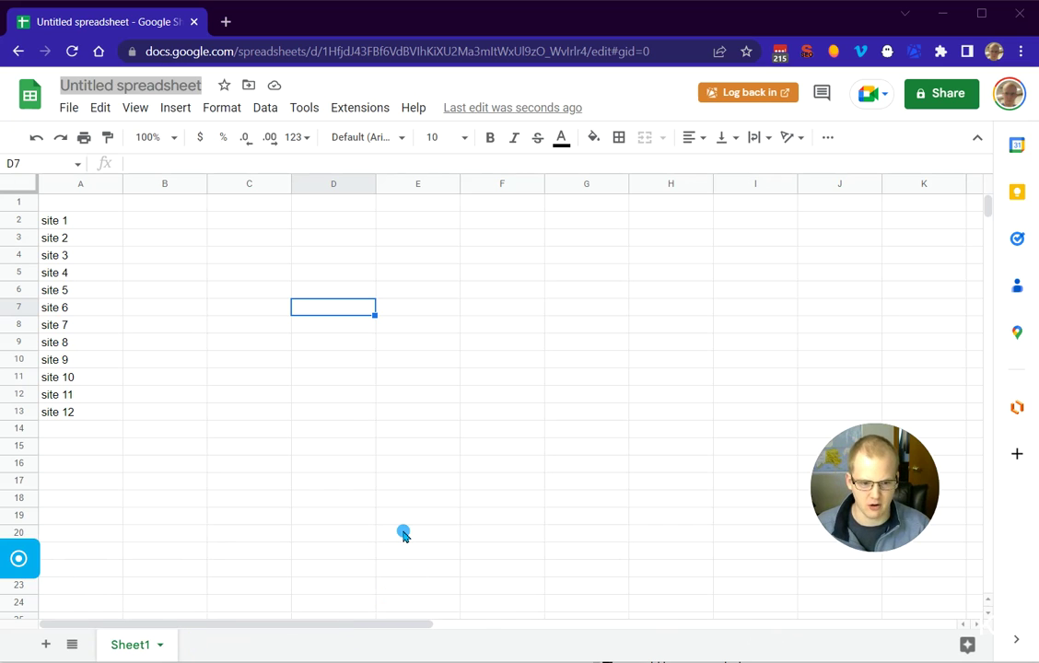
left_click(420, 498)
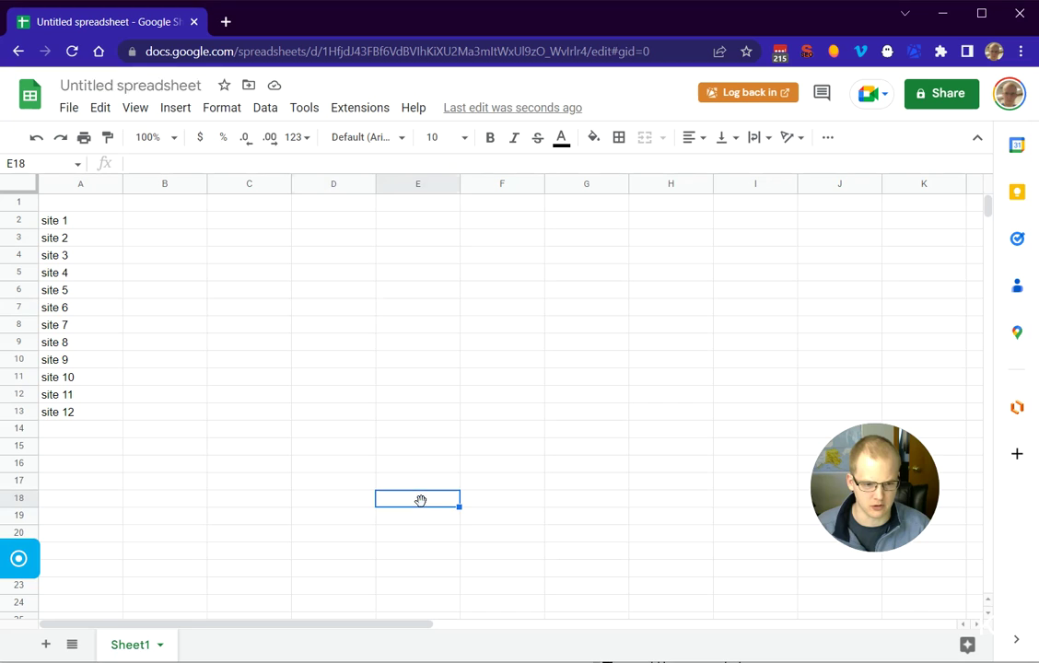
left_click(131, 84)
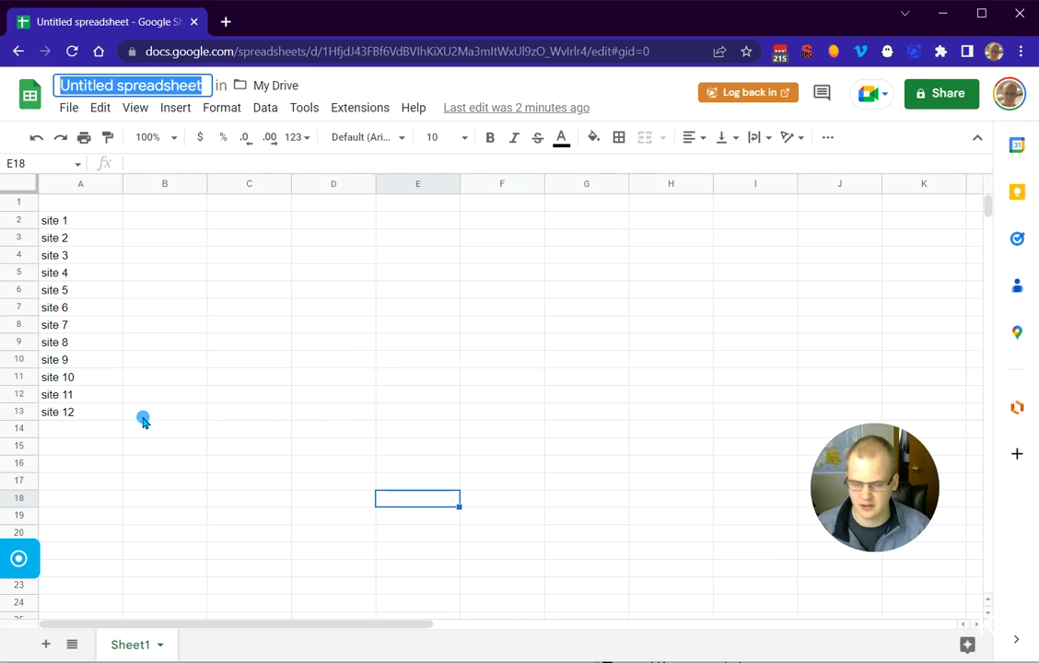
Rename the sheet holding the site list to "Roster".
double_click(137, 646)
type("Rooster")
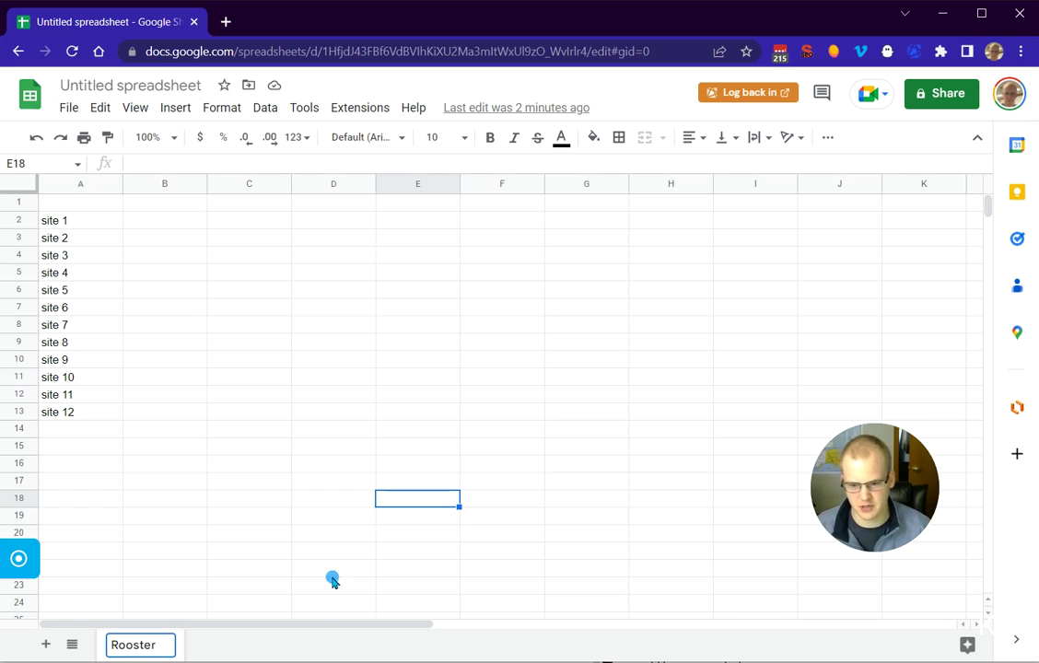
left_click(402, 552)
double_click(133, 646)
left_click(133, 646)
key("BackSpace")
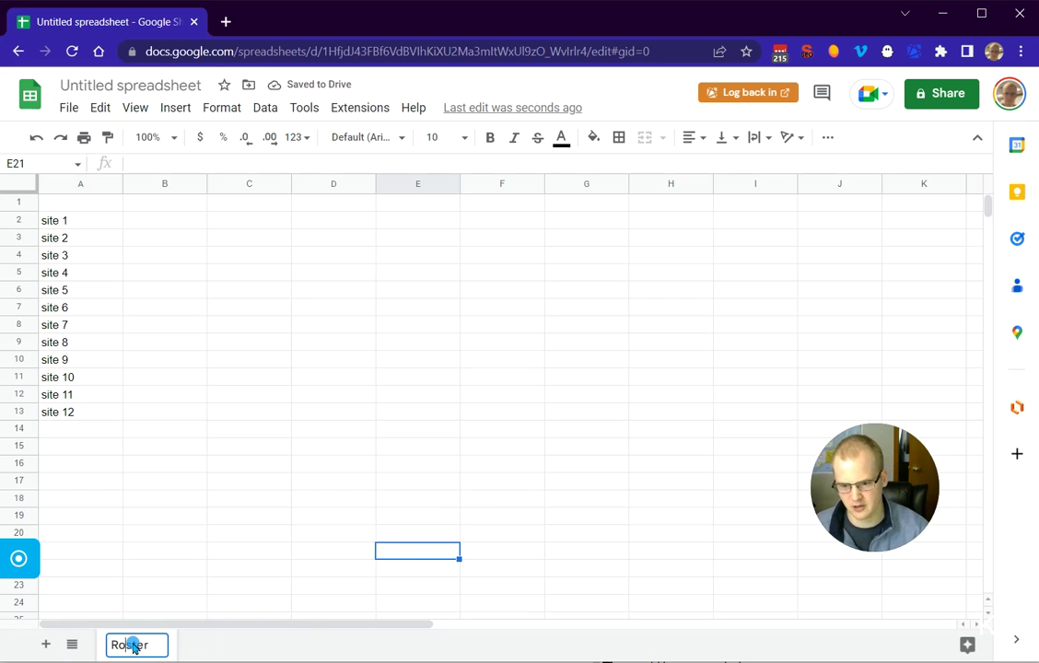
left_click(249, 479)
Add a second sheet to the spreadsheet and name it "Template".
left_click(45, 645)
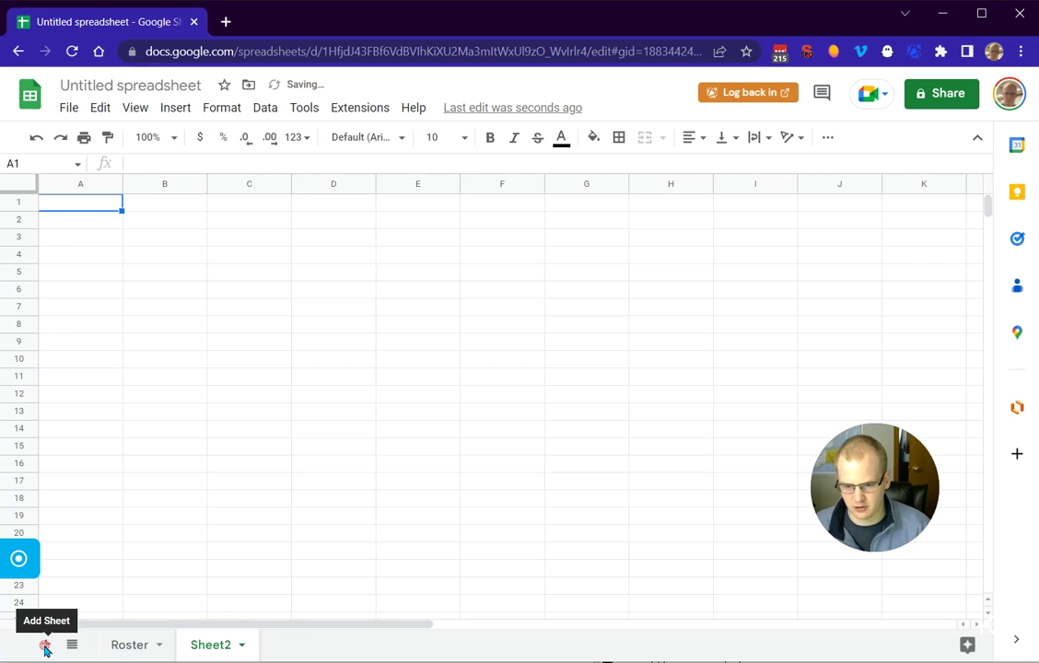
double_click(223, 647)
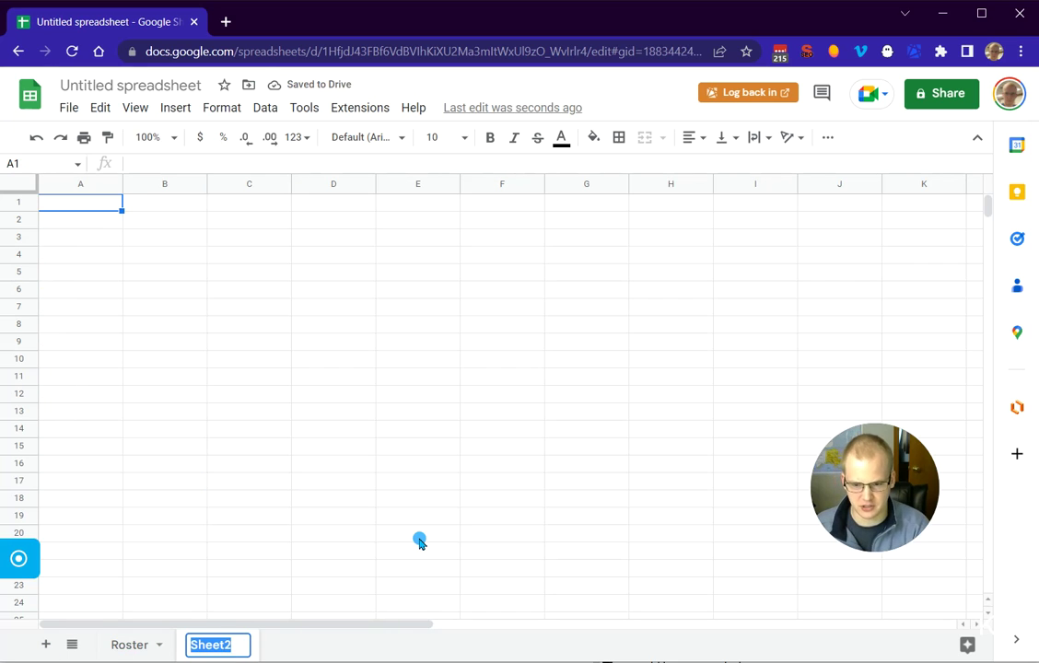
type("Template")
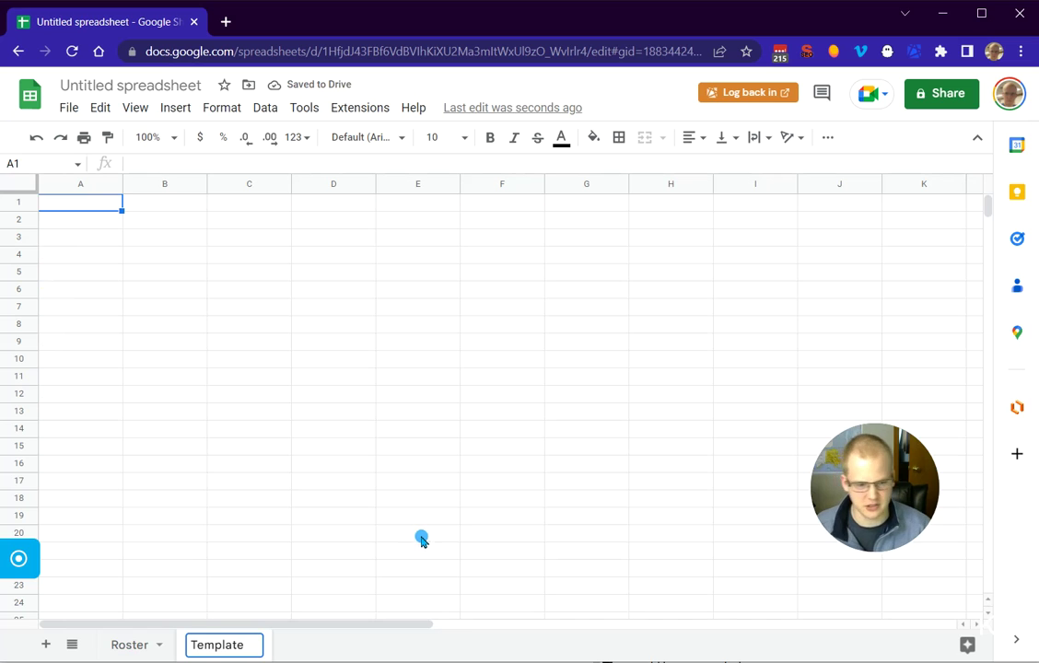
left_click(433, 519)
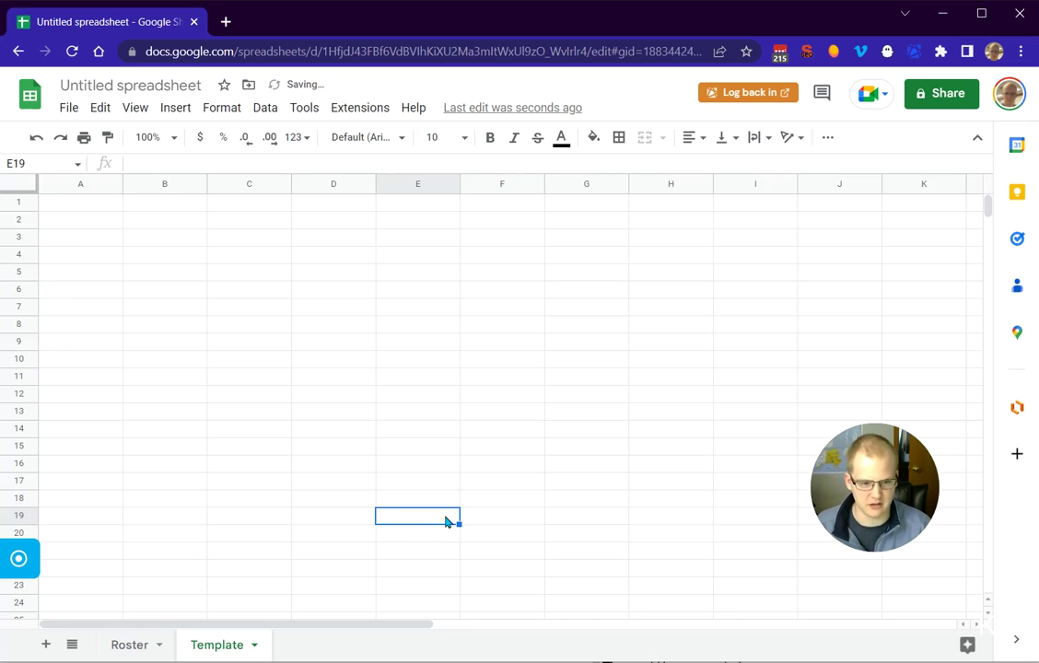
Search the Google Workspace Marketplace add-ons for "alice" and open the TemplateTab listing.
left_click(358, 113)
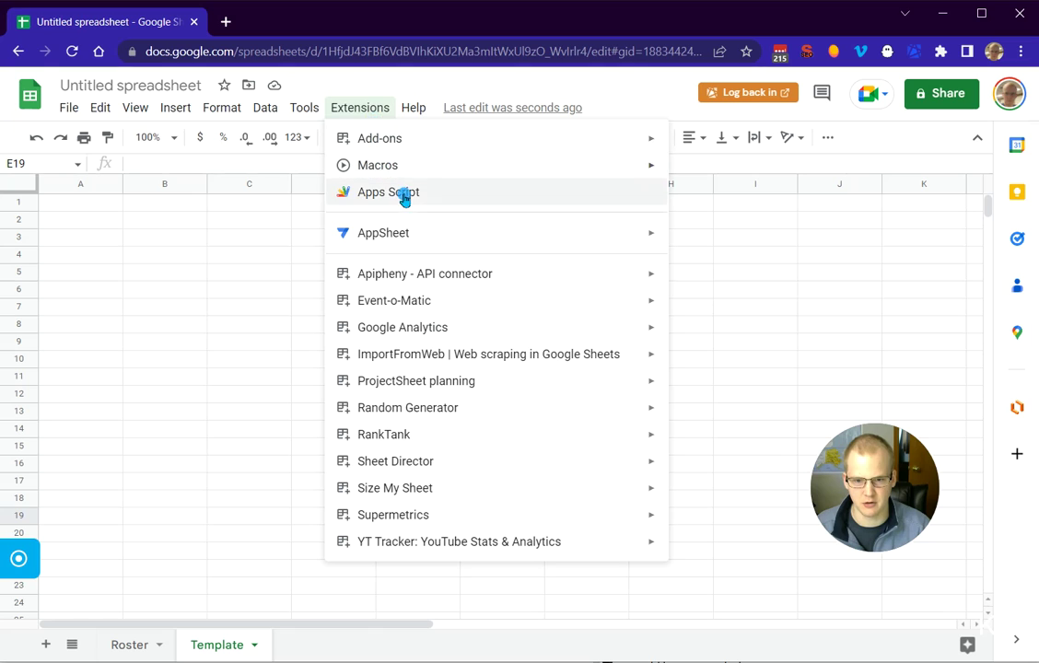
mouse_move(428, 140)
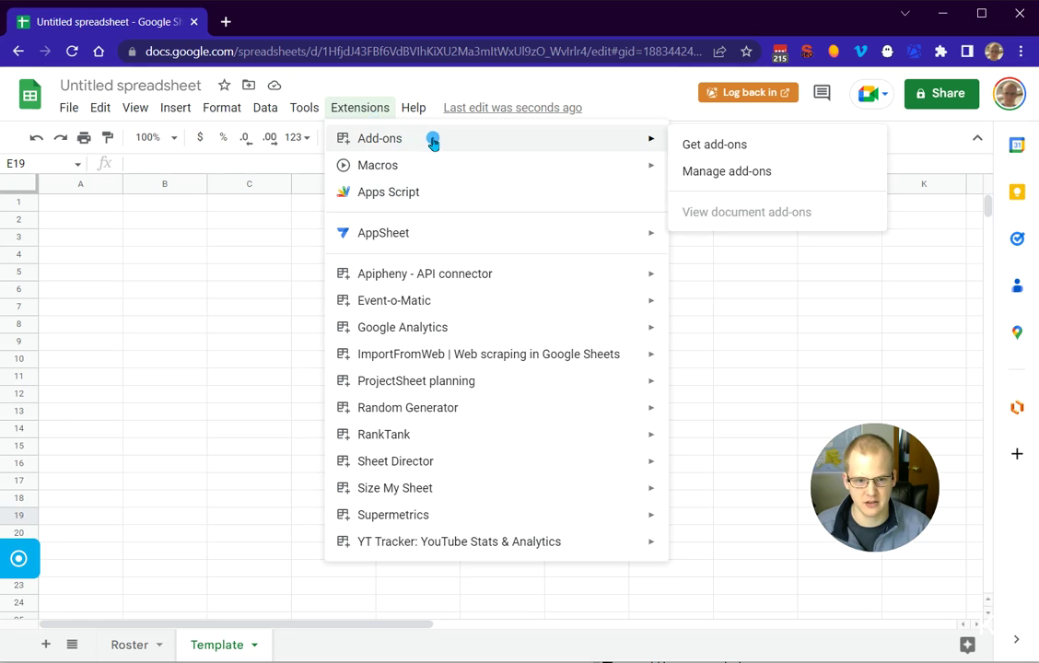
left_click(714, 147)
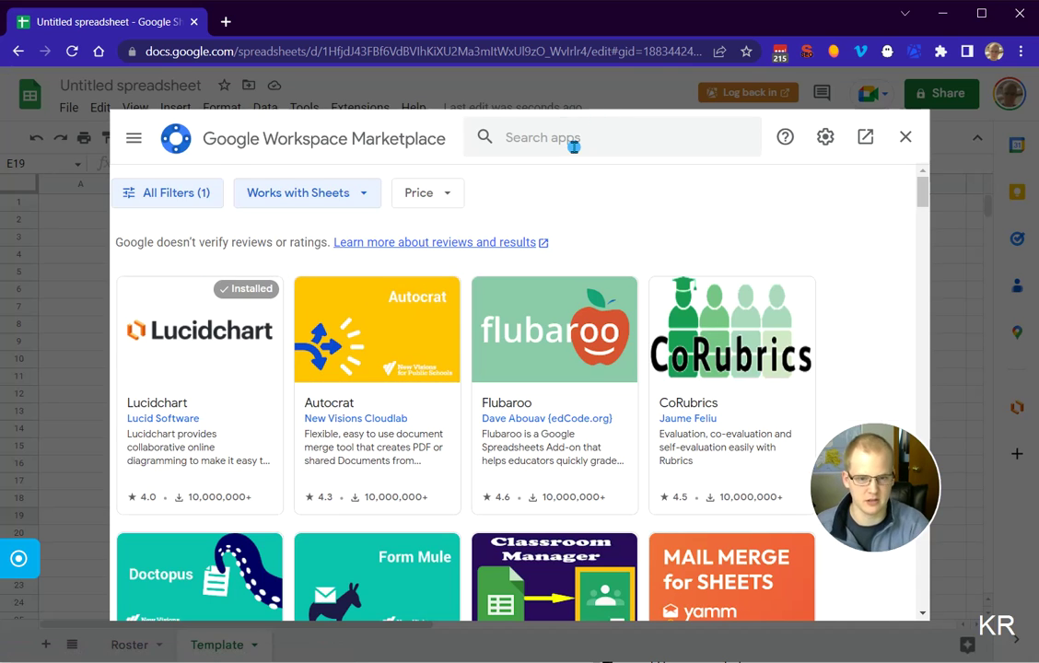
left_click(630, 131)
type("alice")
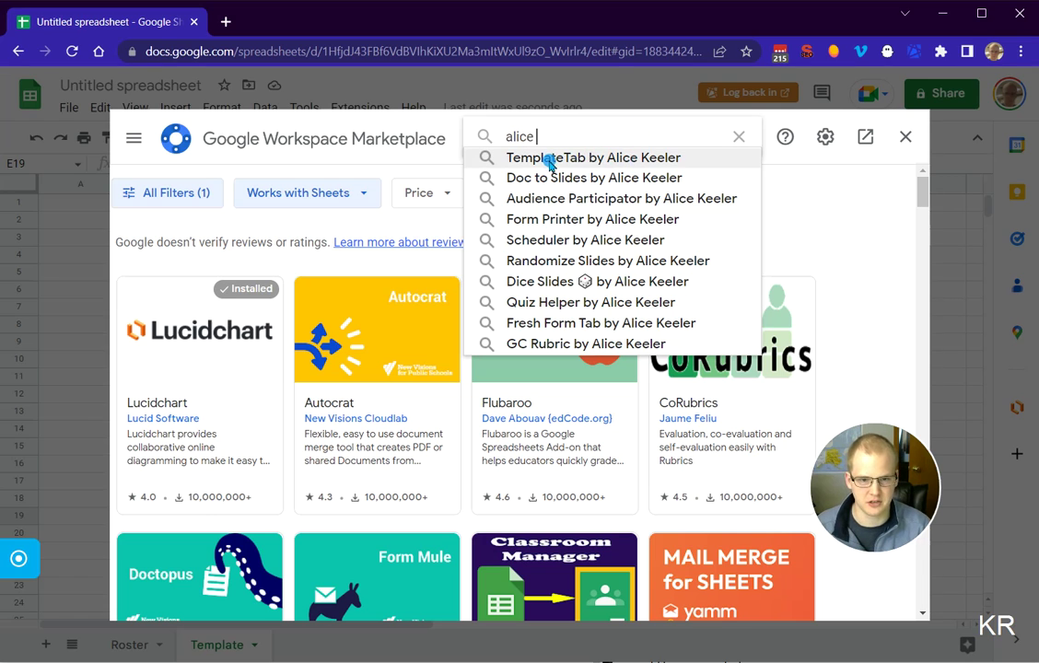
left_click(607, 161)
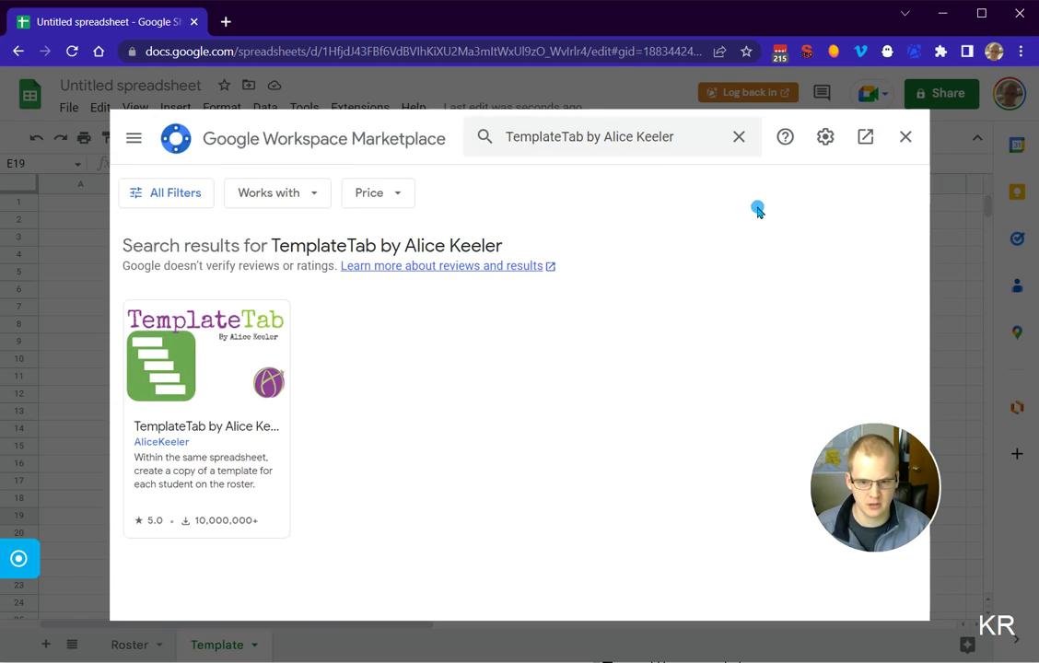
left_click(231, 465)
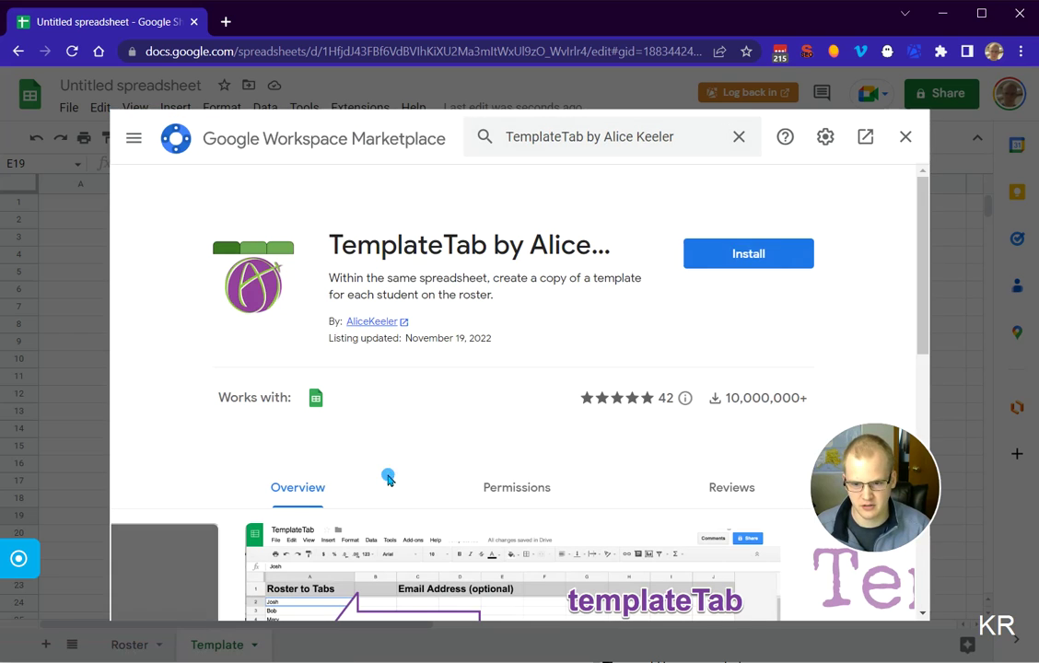
Install the TemplateTab add-on, granting it access with the existing Google account, and close the marketplace.
left_click(734, 258)
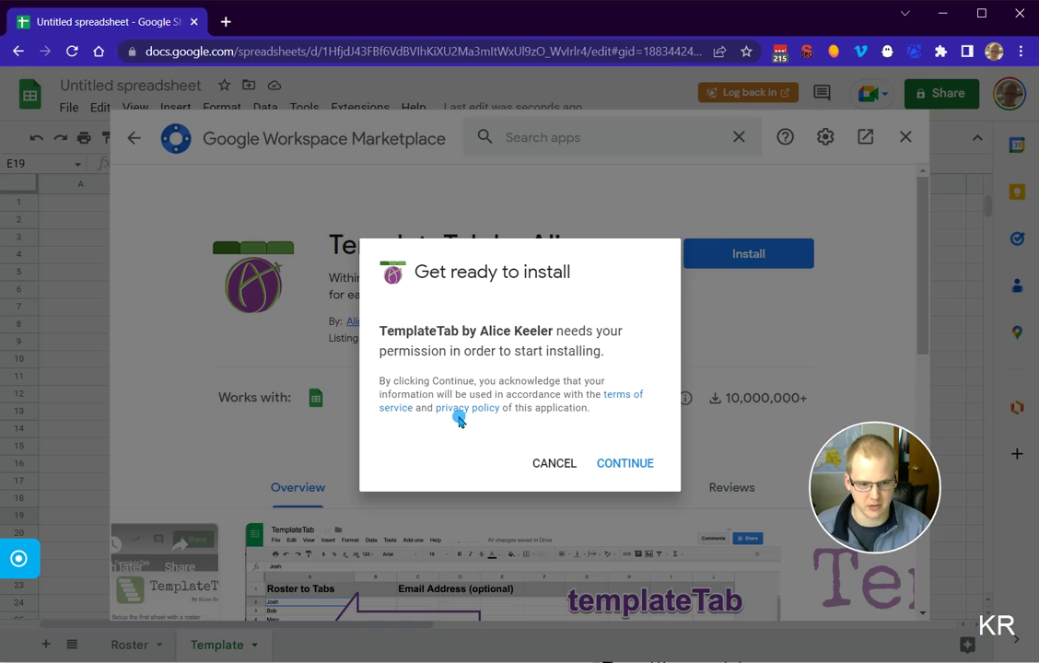
left_click(642, 468)
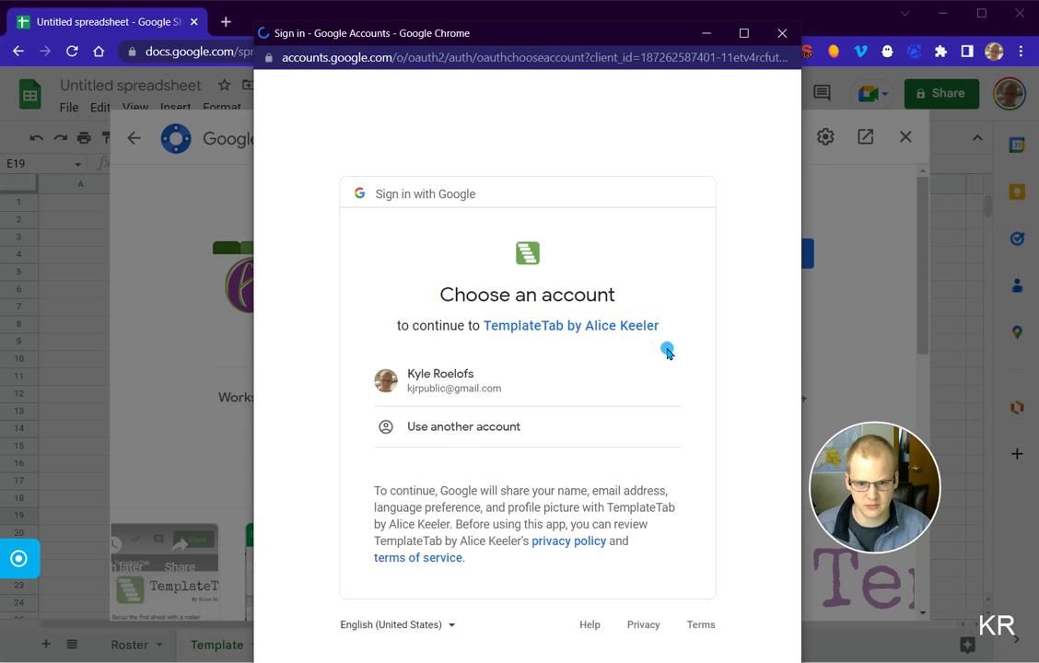
left_click(474, 382)
scroll(527, 416, "down", 3)
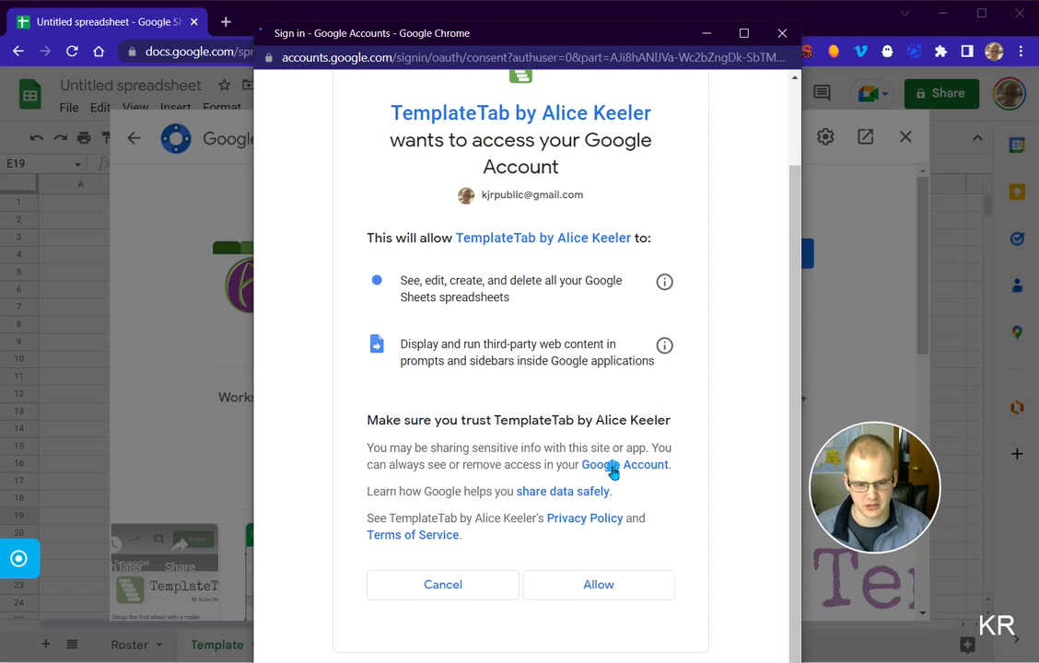
left_click(630, 591)
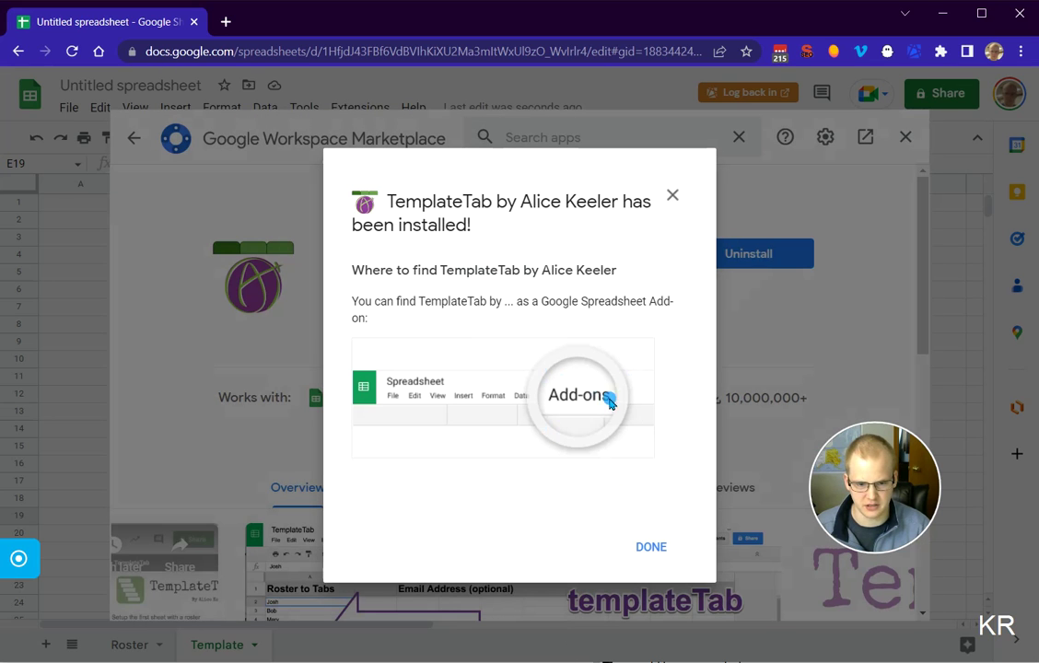
left_click(654, 549)
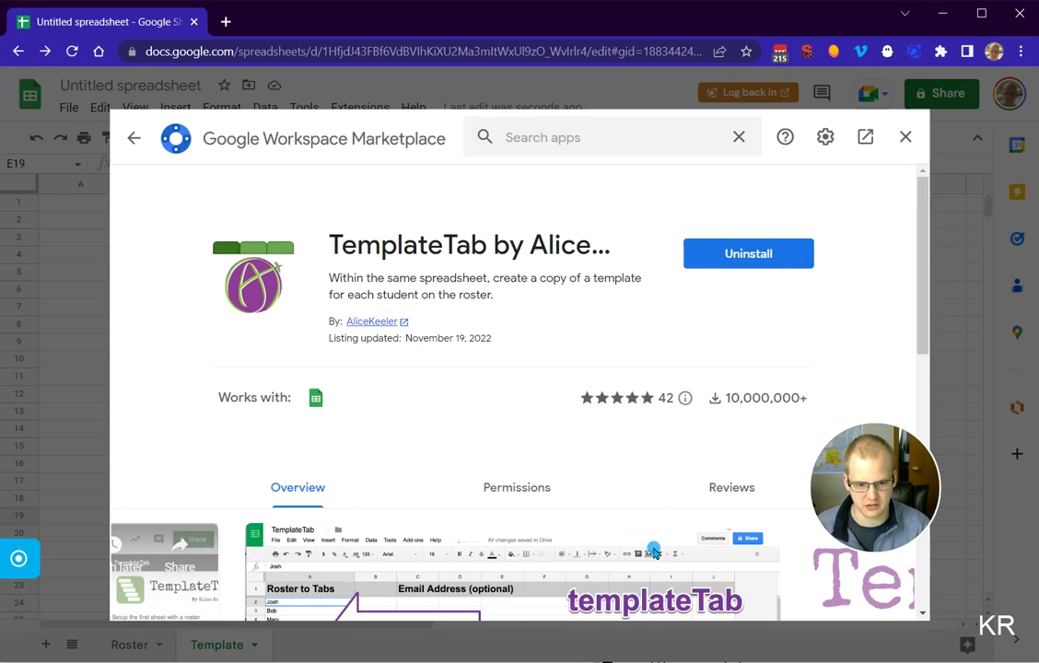
left_click(904, 139)
Examine the commands that the installed TemplateTab add-on offers.
left_click(361, 109)
mouse_move(408, 139)
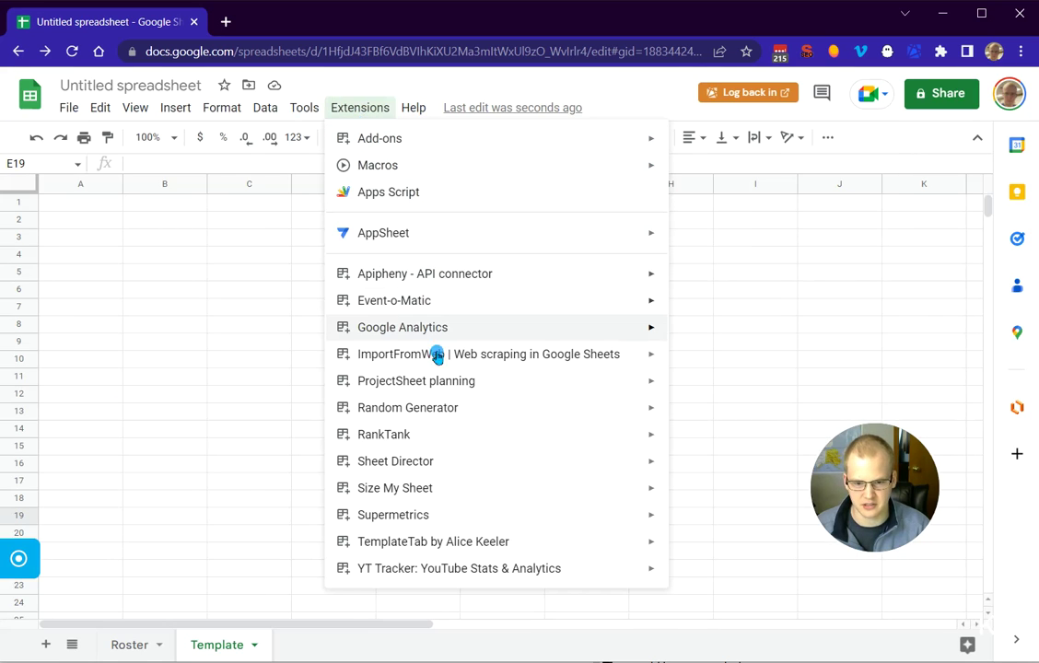
mouse_move(475, 541)
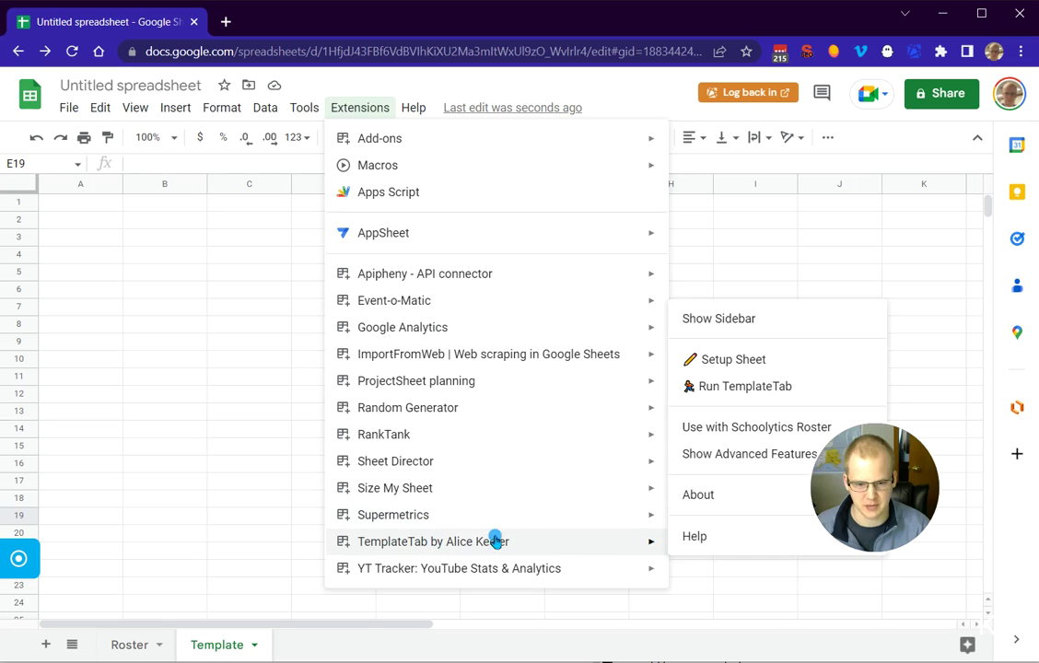
left_click(154, 470)
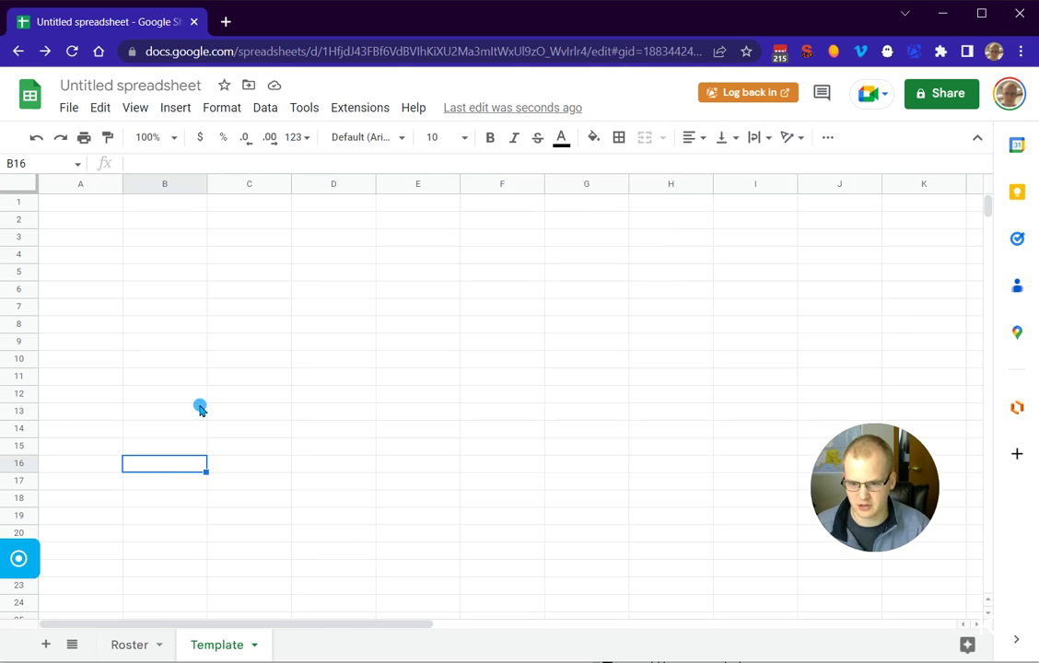
Enter the title "Due Diligence Template" in cell A2 of the Template sheet.
left_click(120, 642)
left_click(197, 644)
left_click(204, 272)
left_click(102, 230)
type("Du")
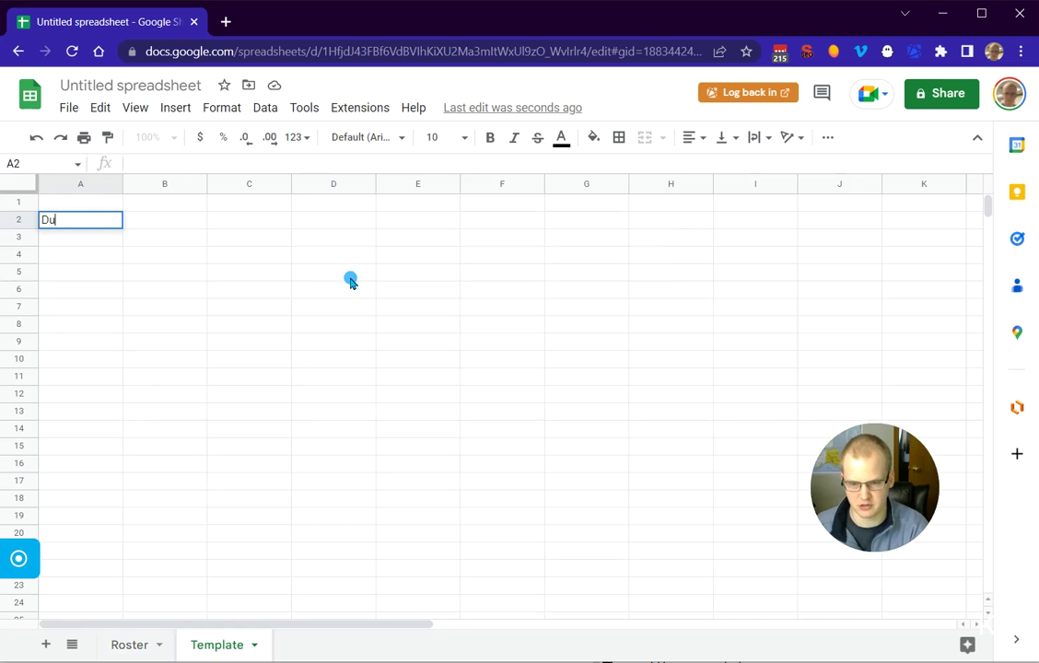
type("e Diligence Template")
left_click(287, 279)
List the labels Domain, Registrar and Hosting in cells A9 to A11 of the Template sheet.
left_click(88, 348)
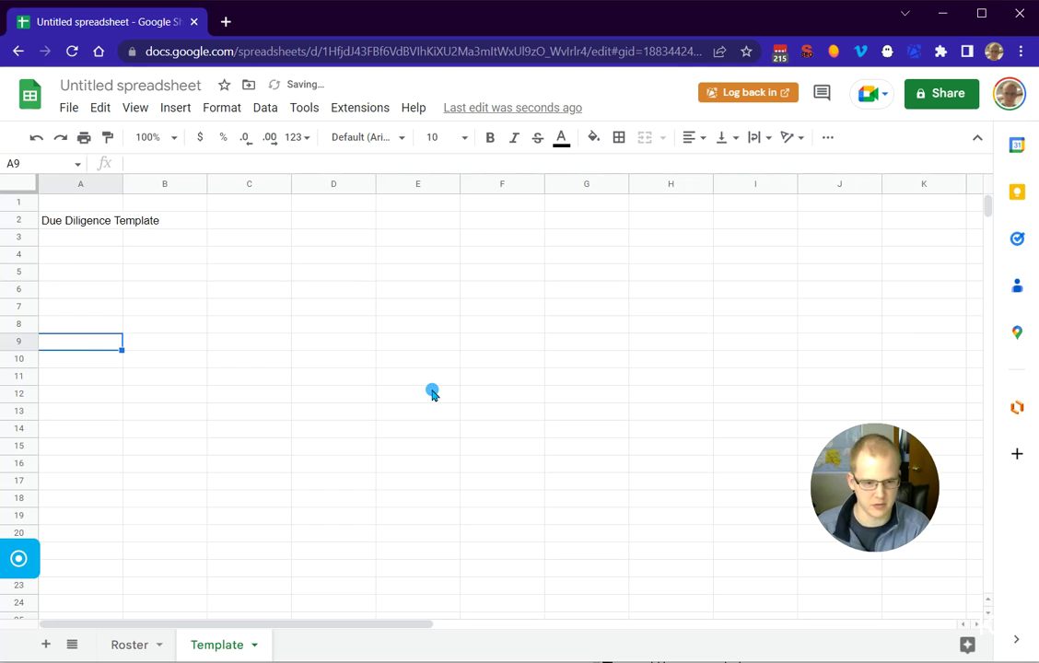
type("Domain")
key("Return")
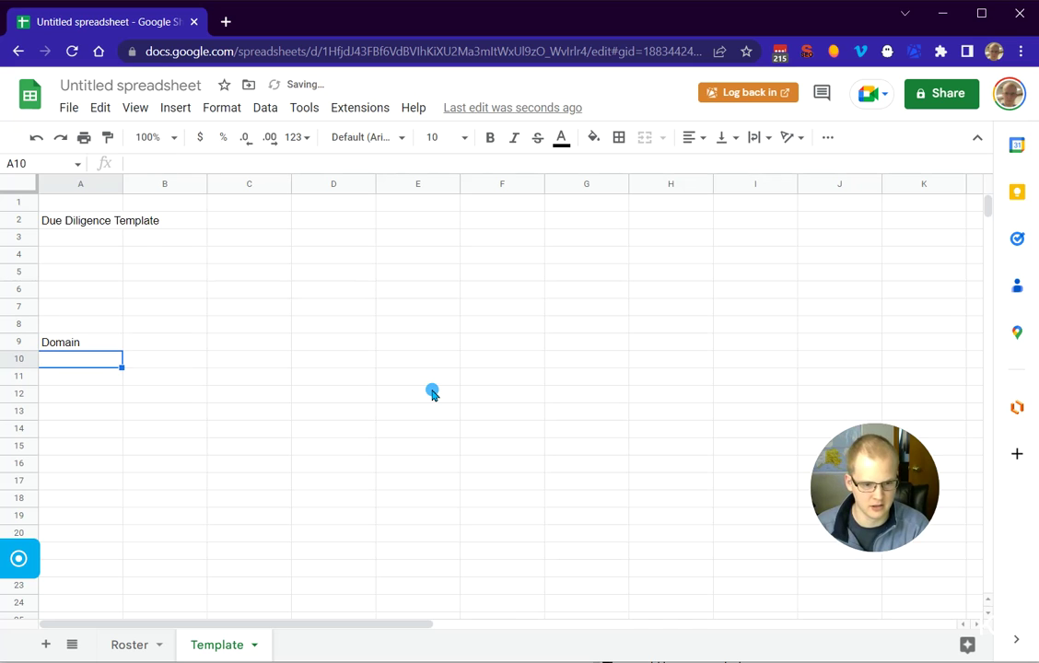
type("Regi")
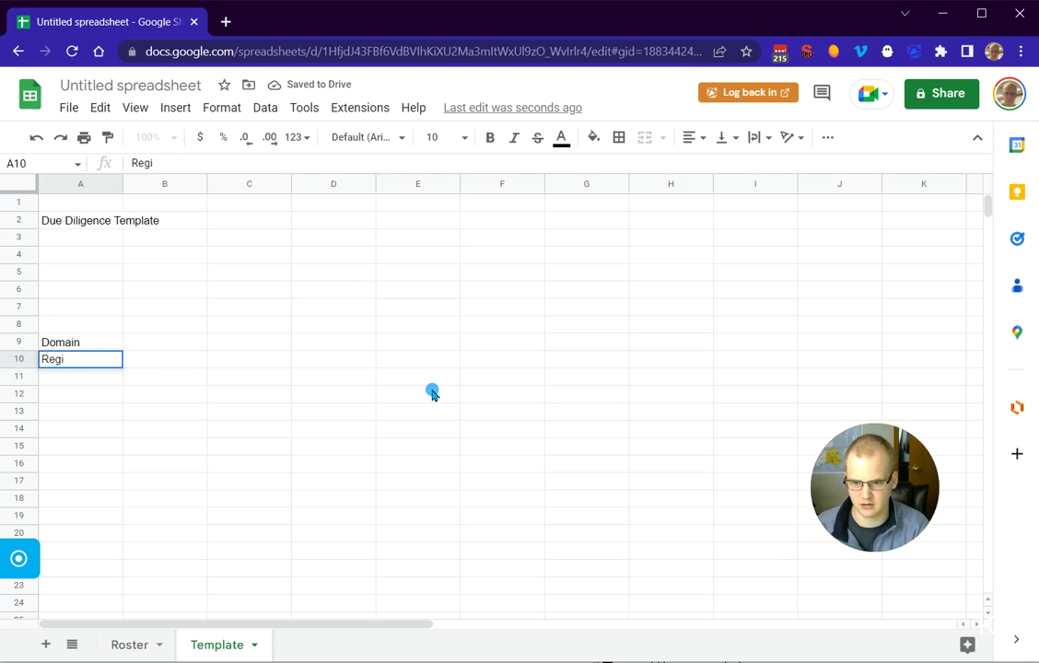
type("strar")
key("Return")
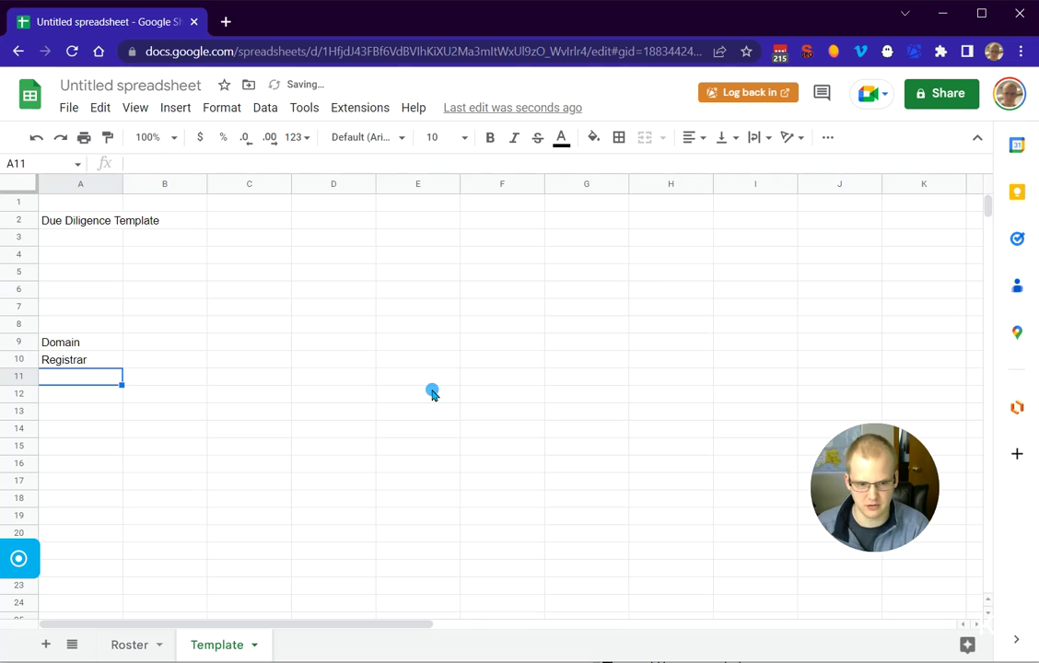
type("Hosting")
key("Return")
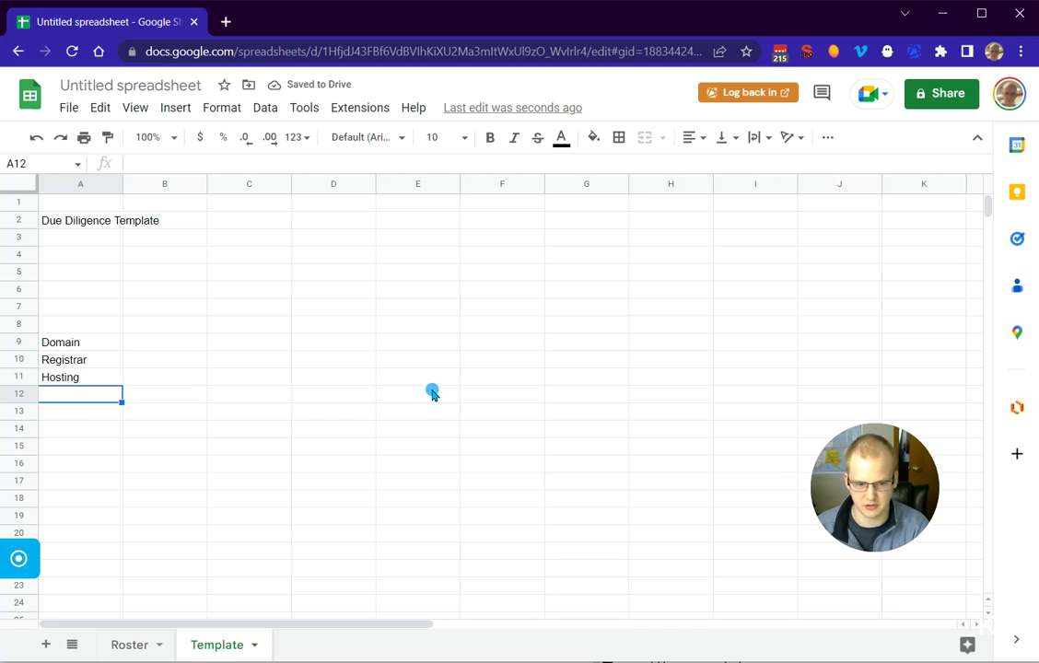
left_click(382, 378)
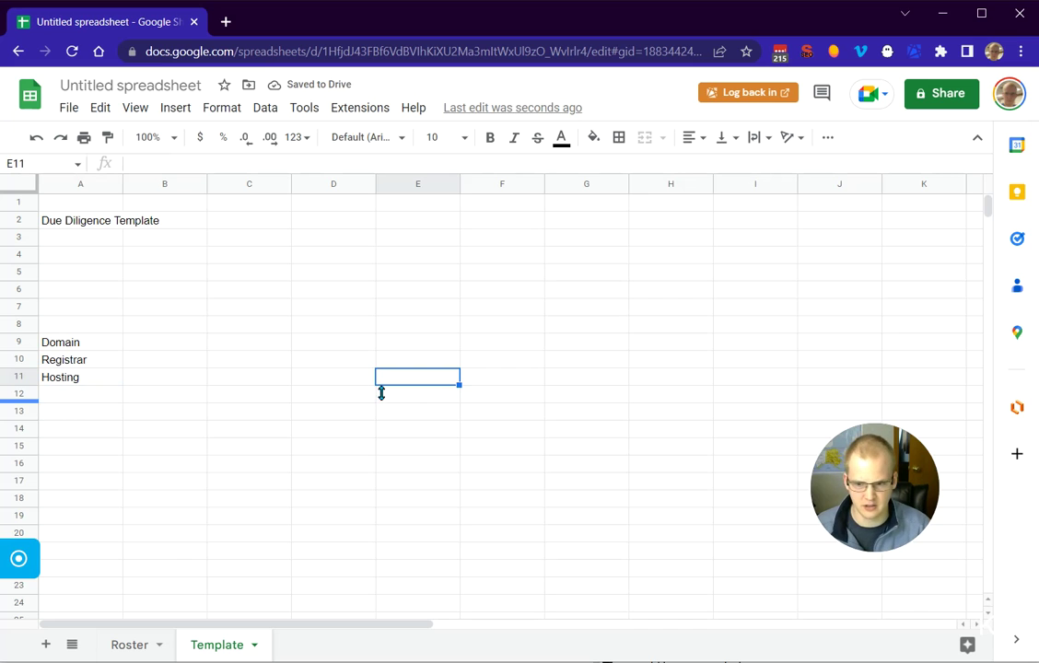
List the labels GMB, Gmail Address, Password and Recovery Email in cells A15 to A18.
left_click(75, 417)
left_click(97, 449)
type("GMB")
key("Return")
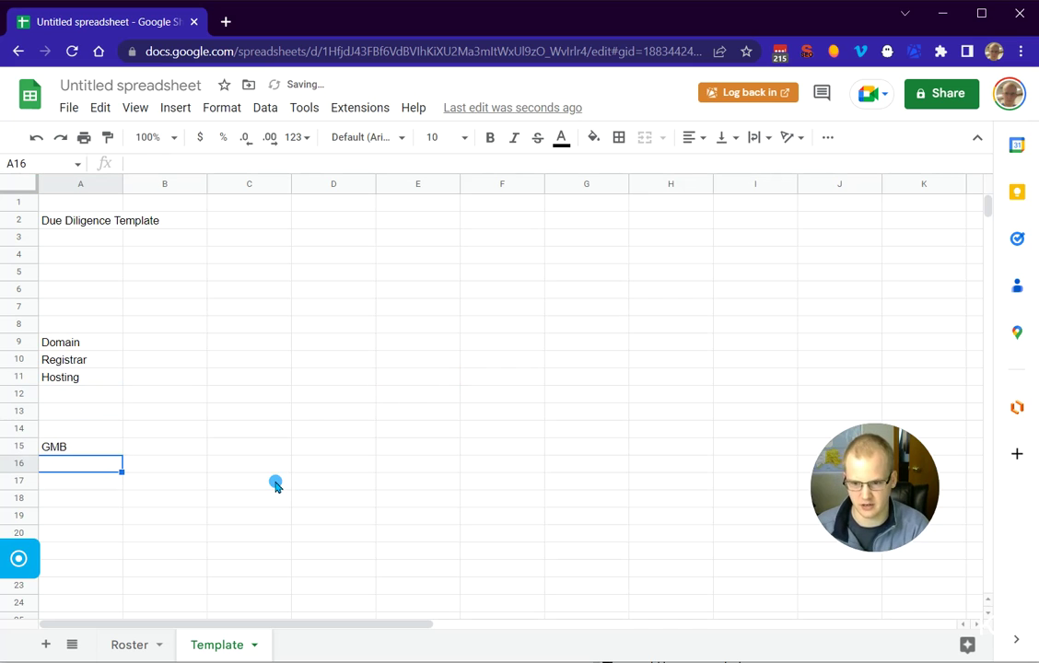
type("Gmail Address")
key("Return")
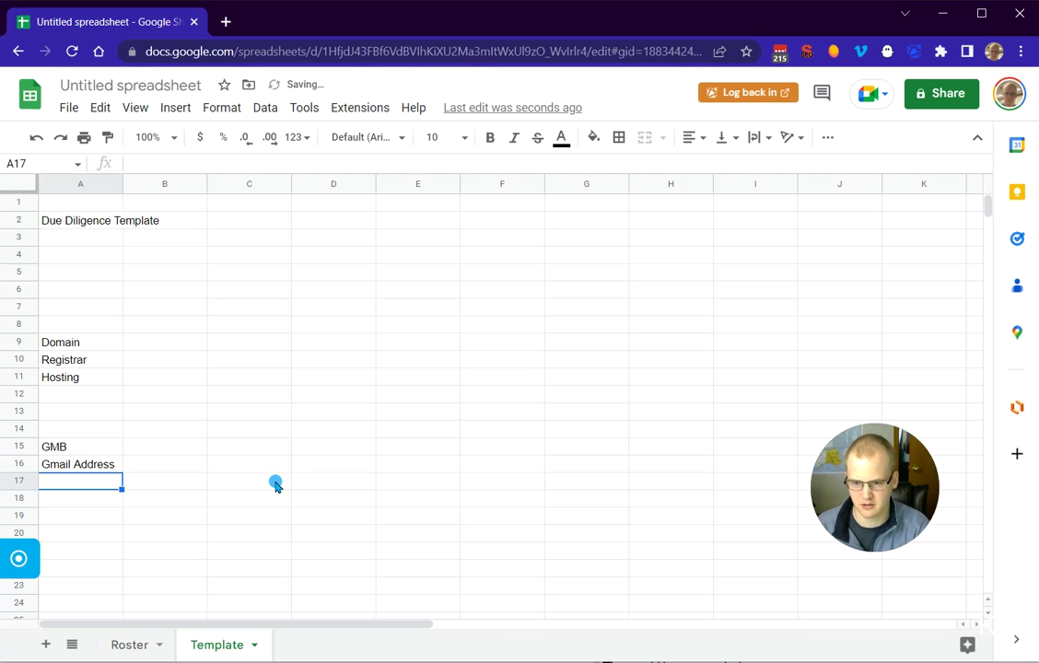
type("Password")
key("Return")
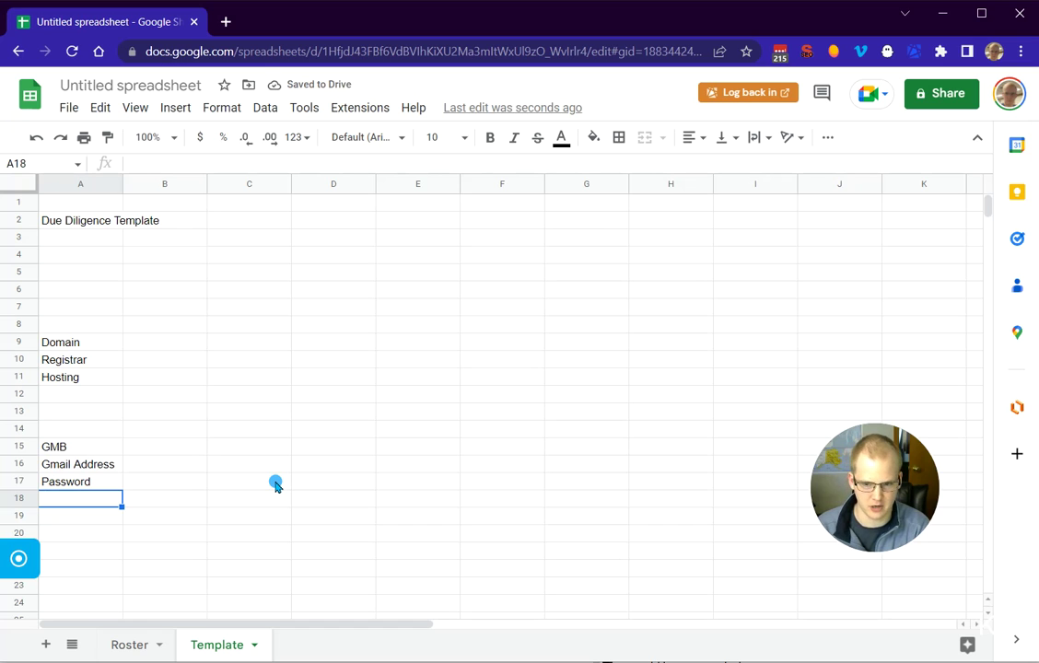
type("Recovery Email")
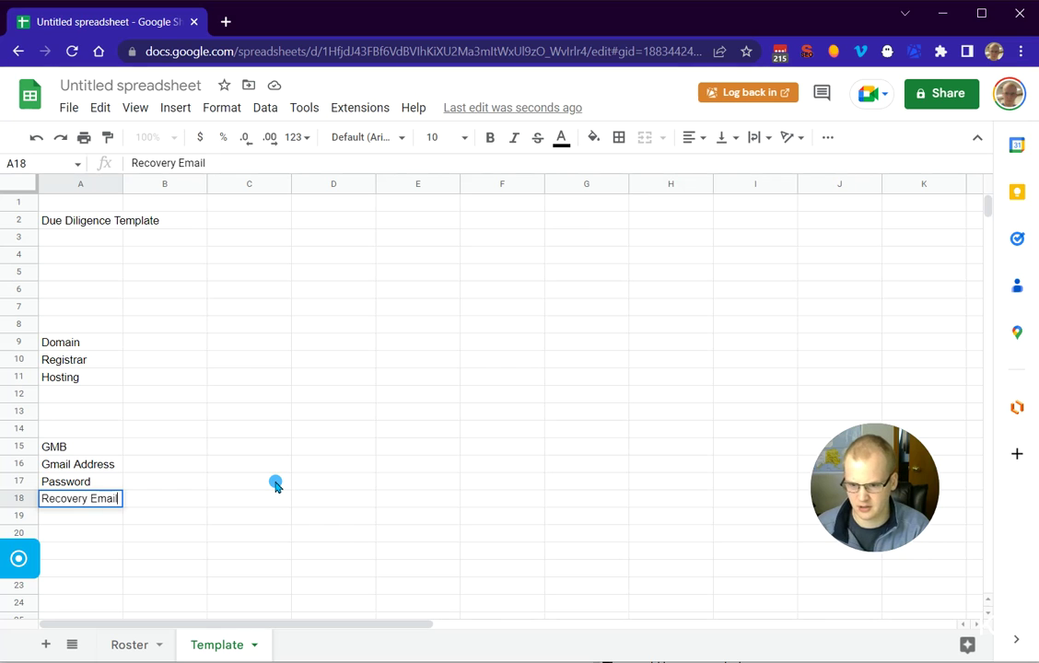
key("Return")
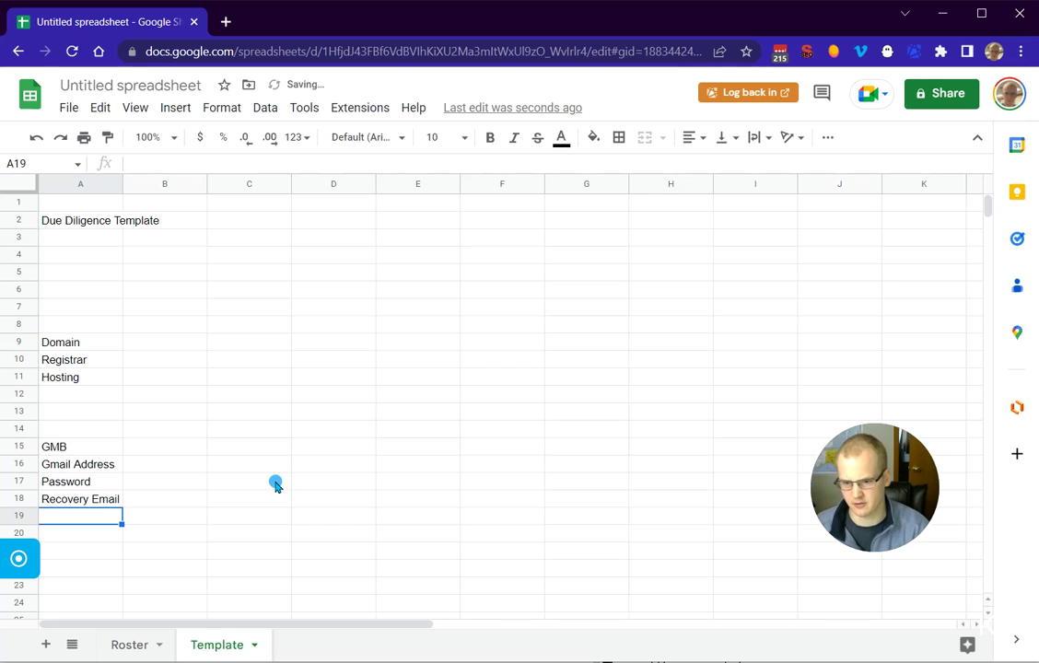
Make the GMB label bold and add a bold heading "Website" in cell A8 of the Template sheet.
left_click(76, 448)
key("ctrl+b")
left_click(74, 342)
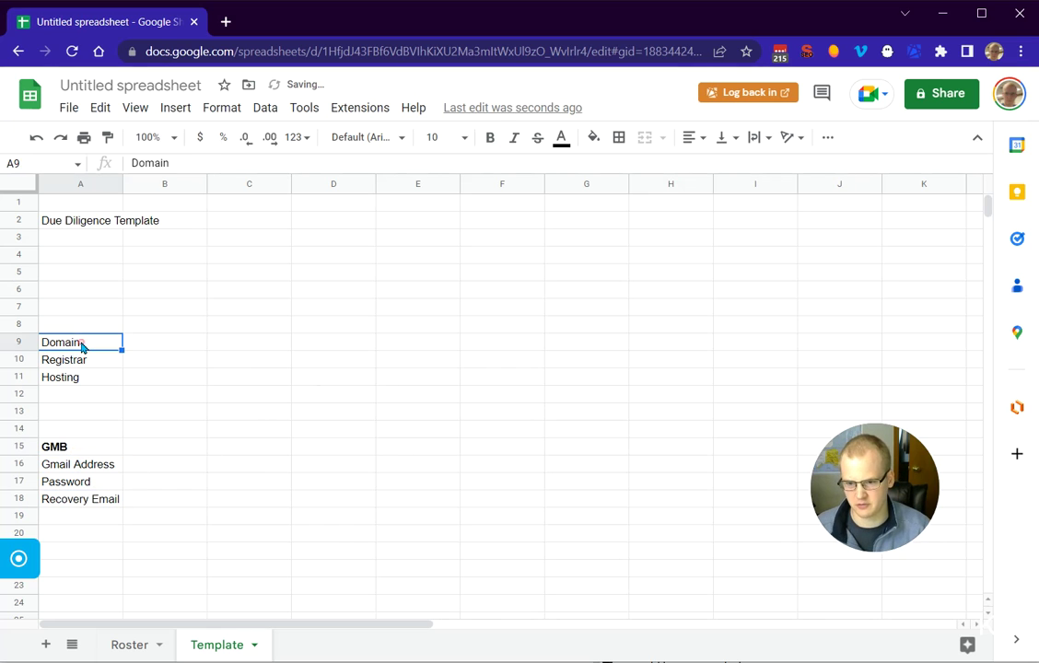
left_click(95, 324)
type("Web")
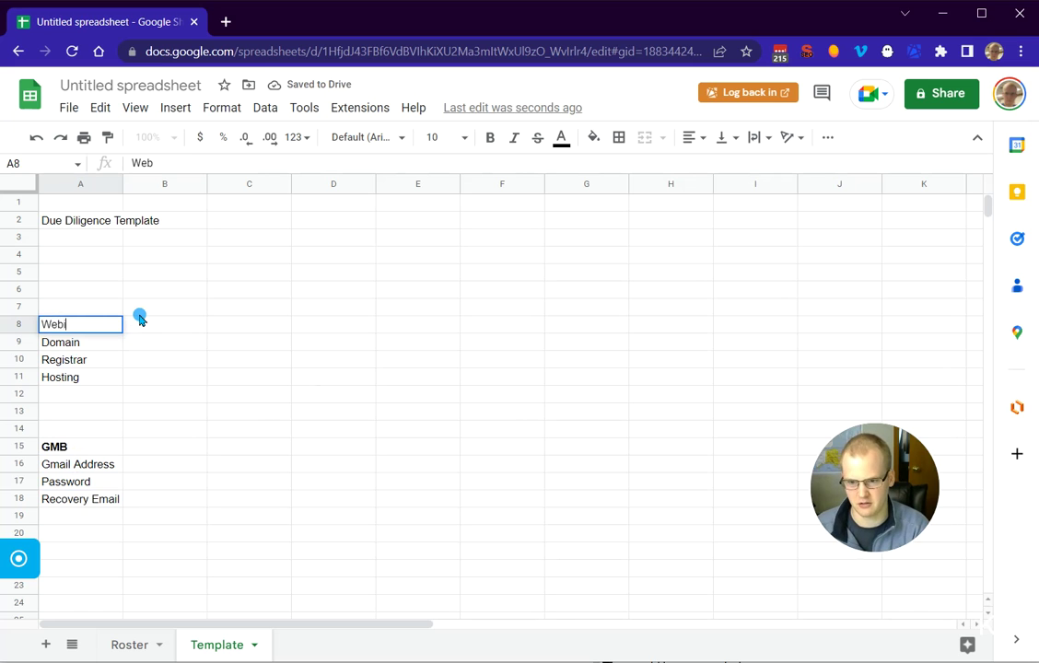
type("site")
left_click(245, 333)
left_click(96, 330)
key("ctrl+b")
left_click(320, 330)
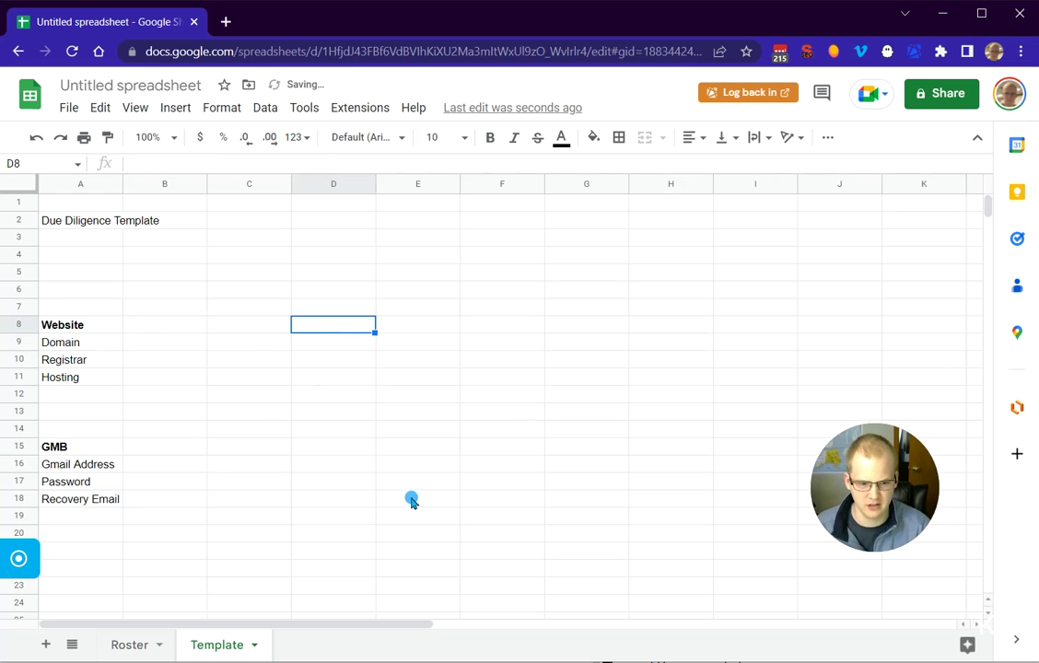
Switch to the Roster sheet and review the site names listed in column A.
left_click(389, 396)
left_click(531, 484)
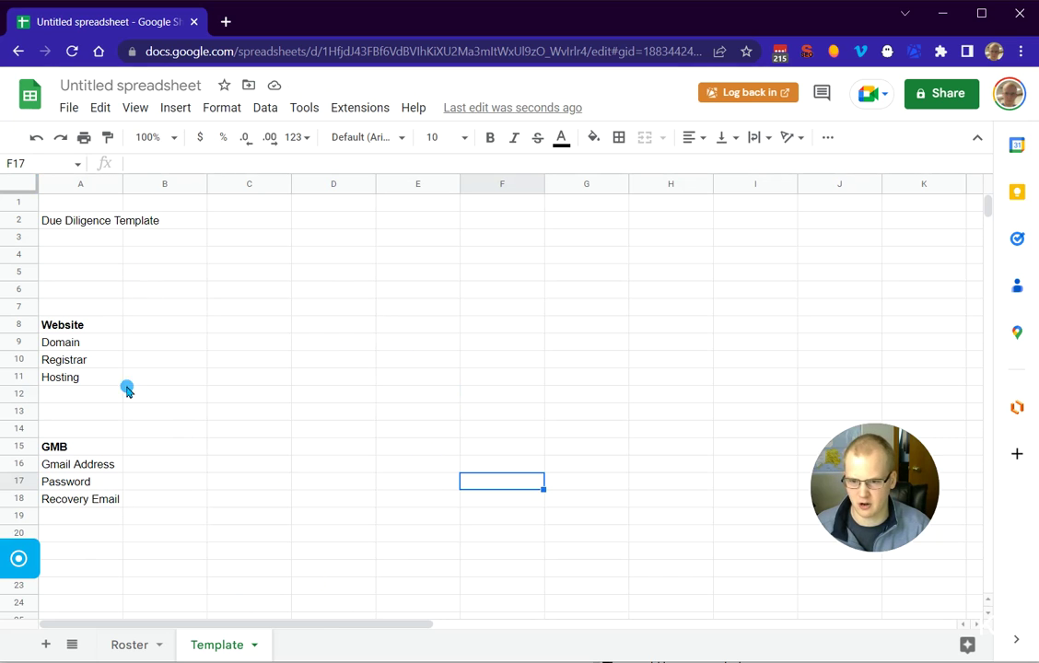
left_click(263, 344)
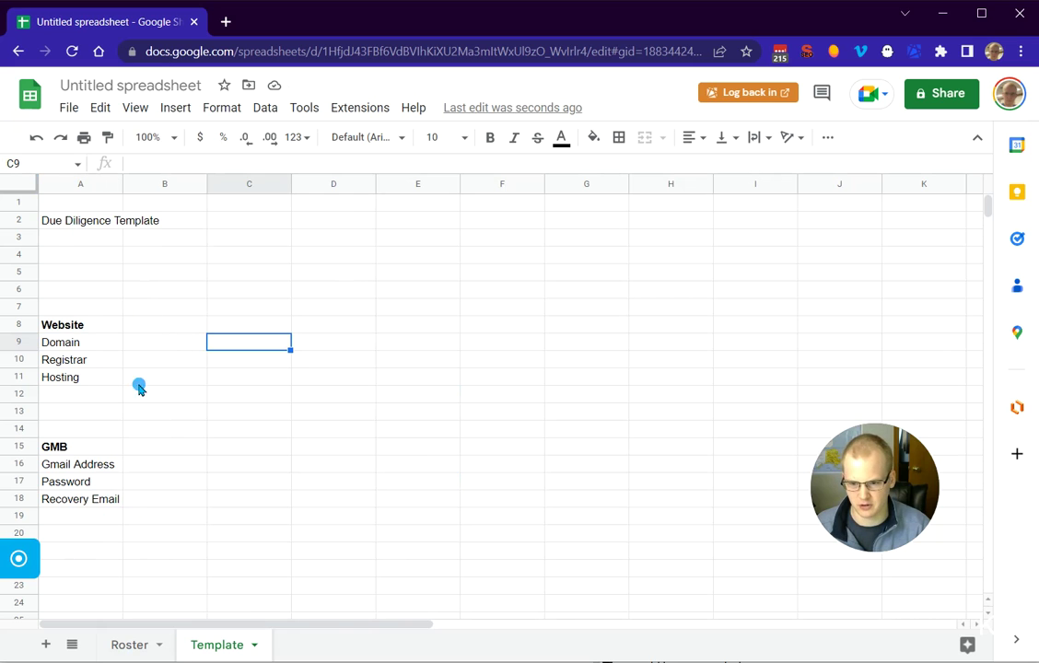
left_click(140, 652)
left_click(77, 220)
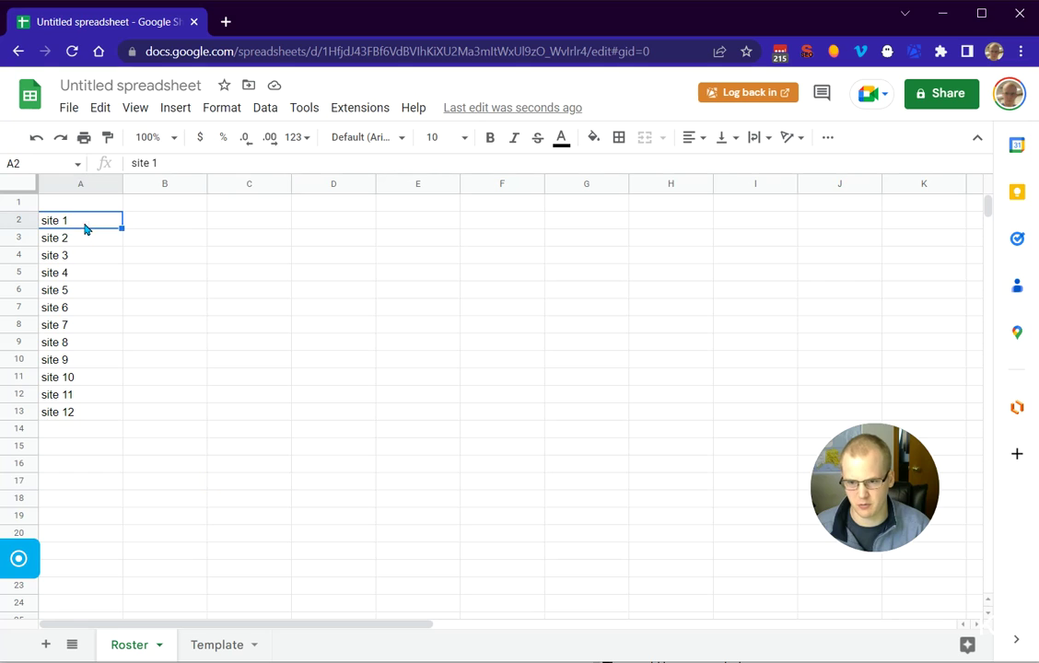
left_click(73, 238)
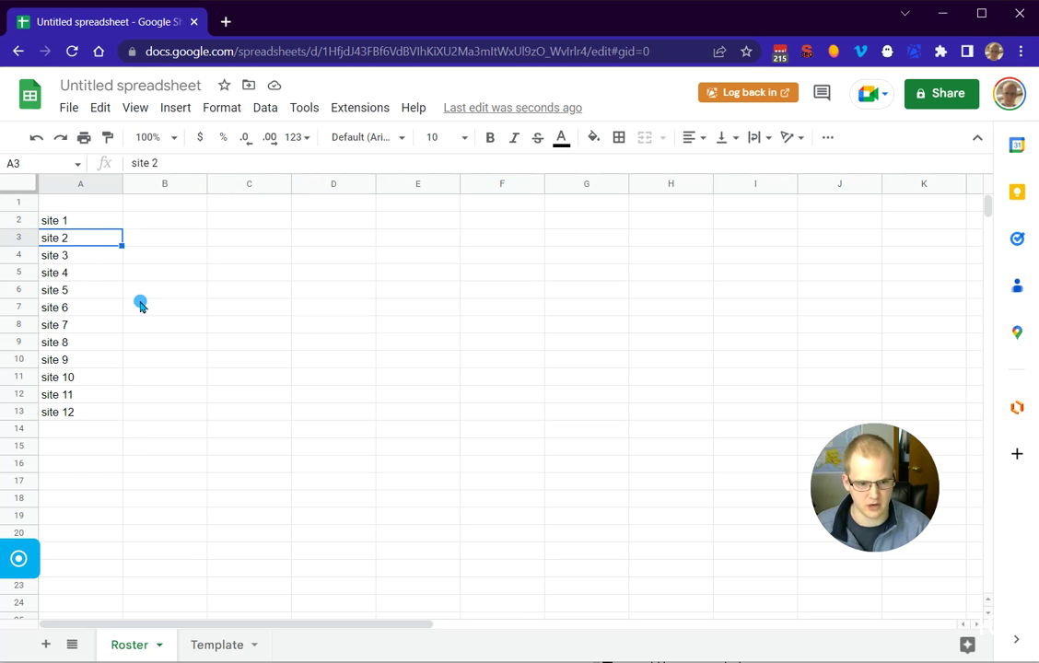
left_click_drag(83, 221, 93, 396)
Rename the spreadsheet as "Template Doc".
left_click(135, 107)
left_click(145, 88)
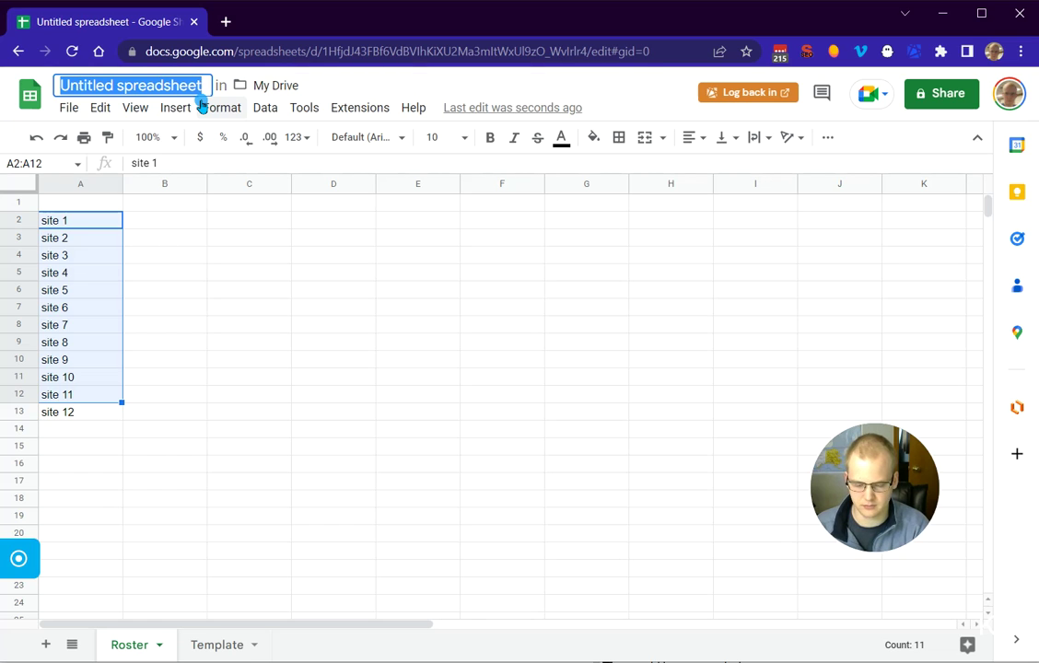
type("Template Doc")
left_click(415, 342)
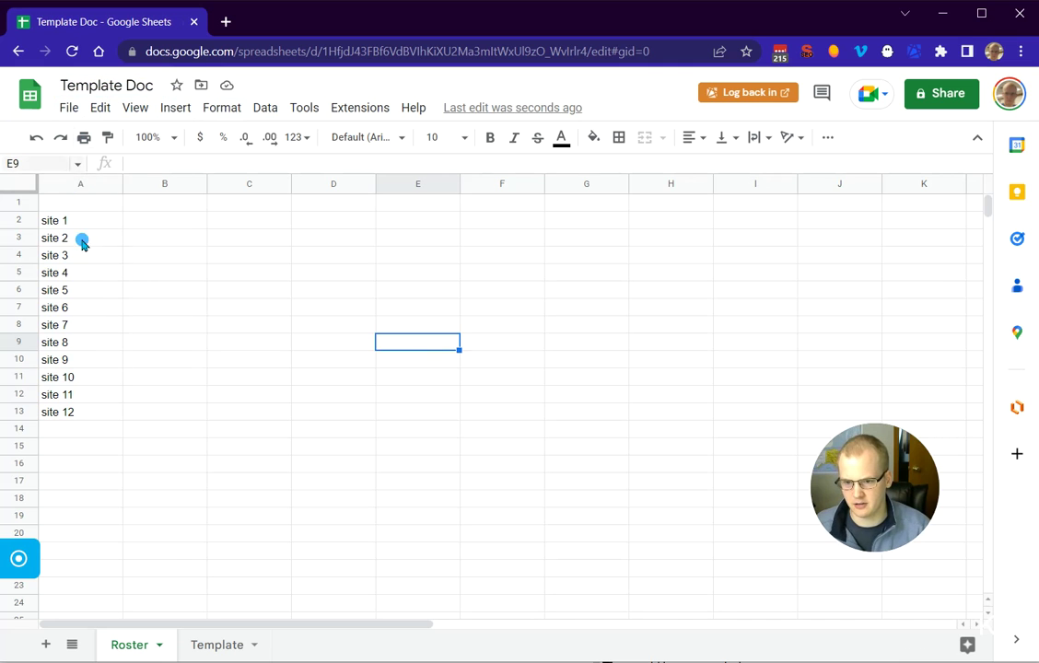
Run TemplateTab to create a copy of the Template sheet for each site name in the Roster.
left_click_drag(102, 224, 76, 412)
left_click(189, 398)
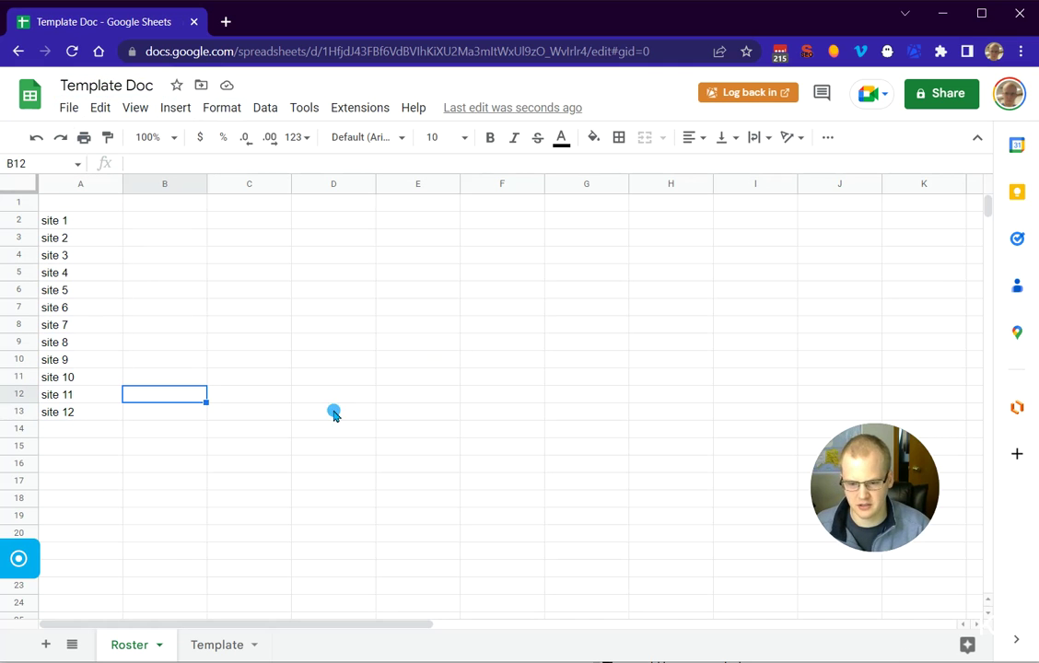
left_click(366, 110)
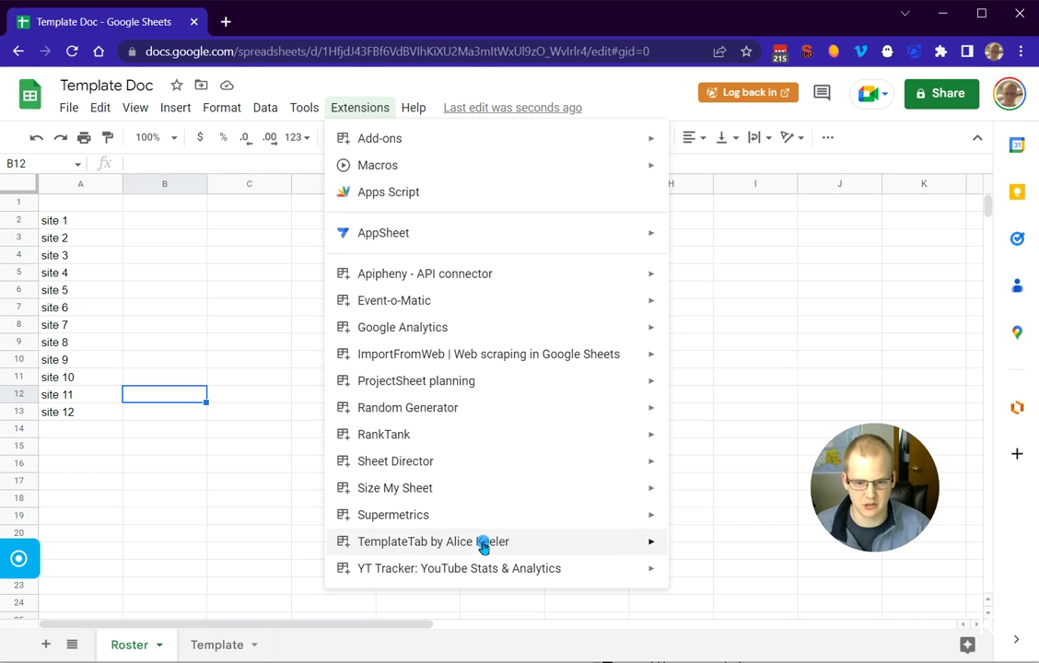
mouse_move(485, 543)
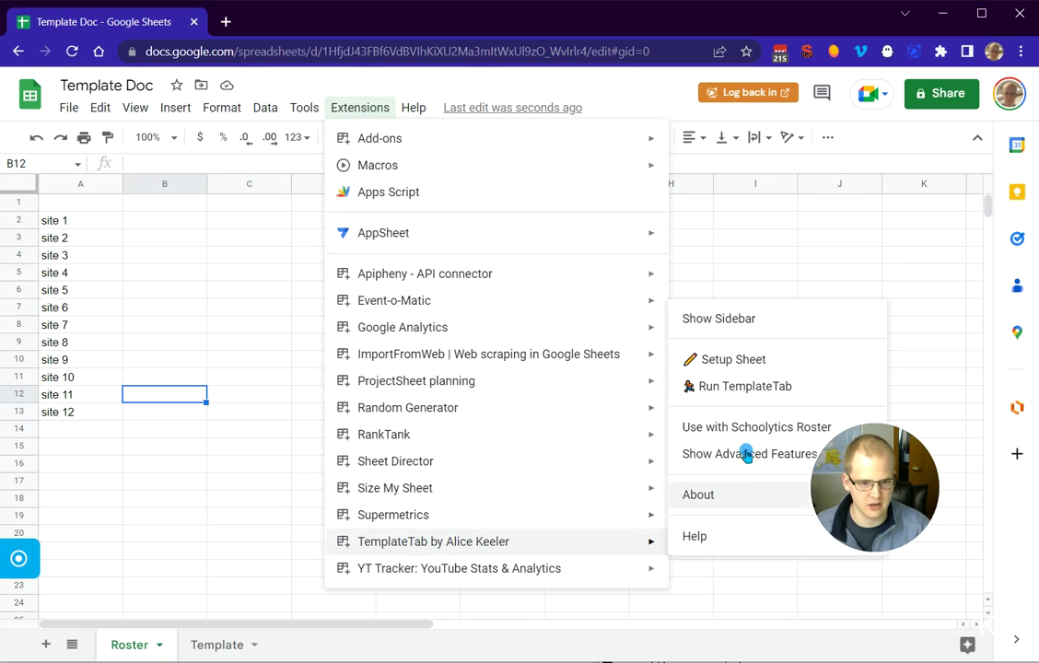
left_click(718, 388)
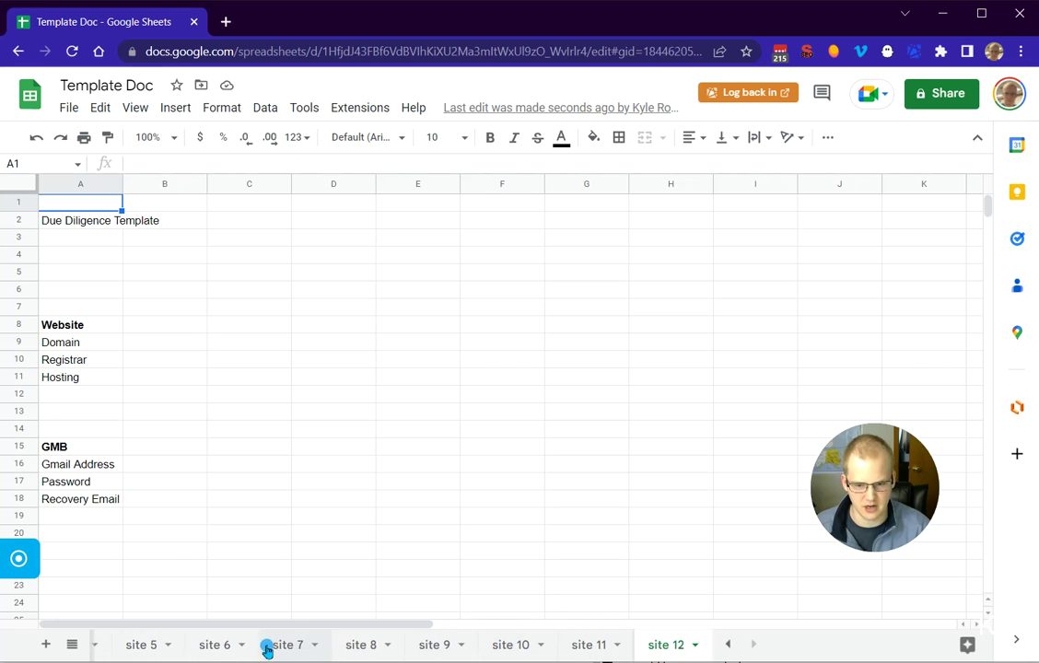
Examine the generated sheets site 5 to site 8 and the list of all sheets in the spreadsheet.
left_click(149, 650)
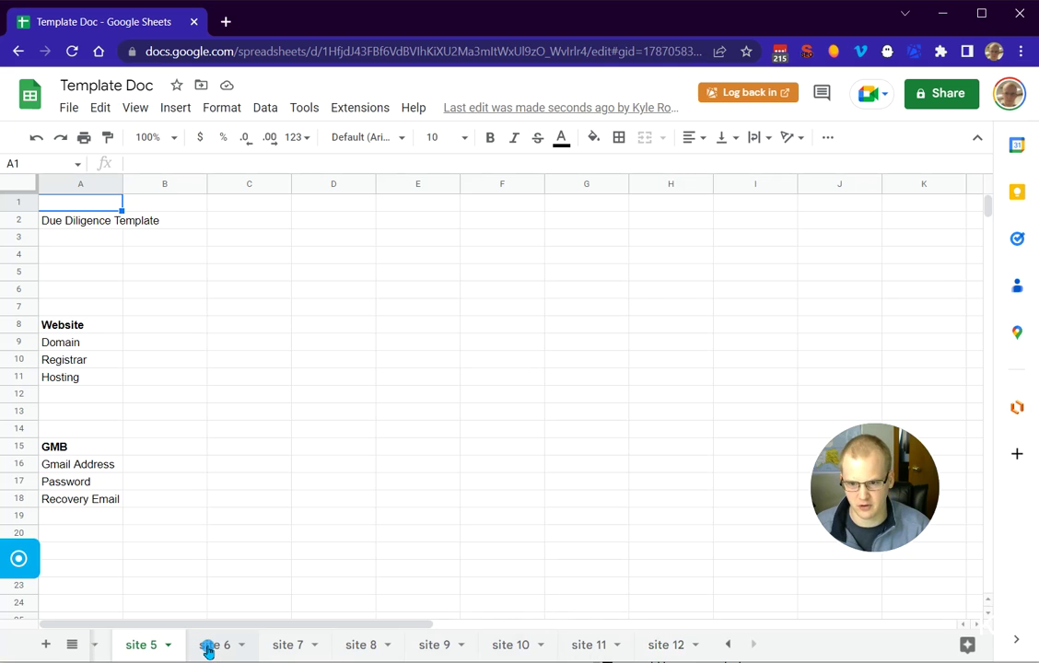
left_click(71, 645)
scroll(116, 522, "up", 3)
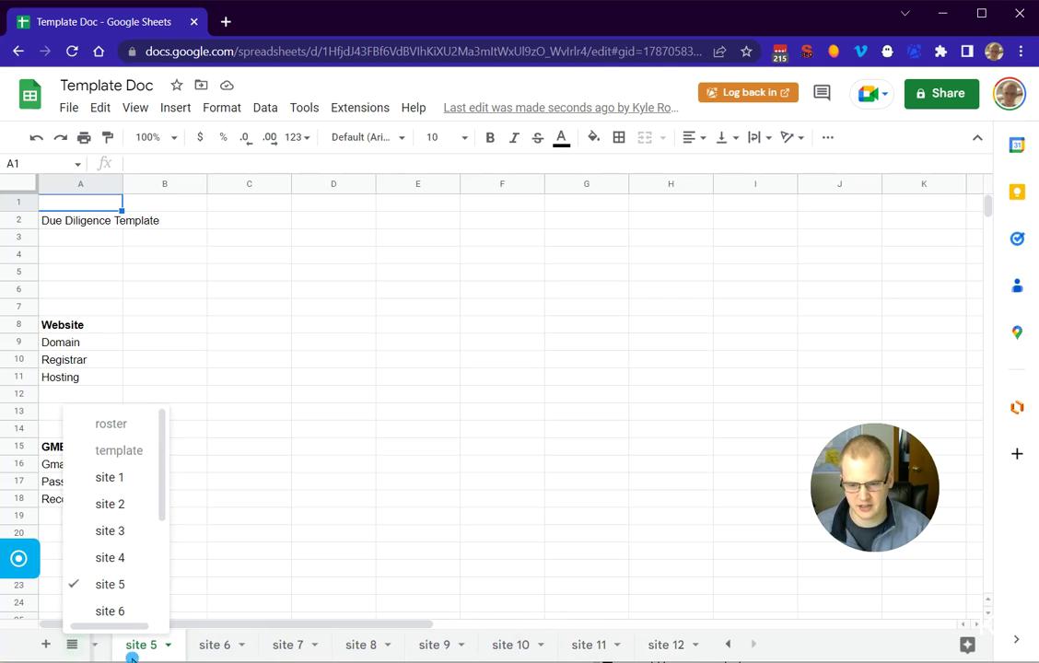
left_click(314, 556)
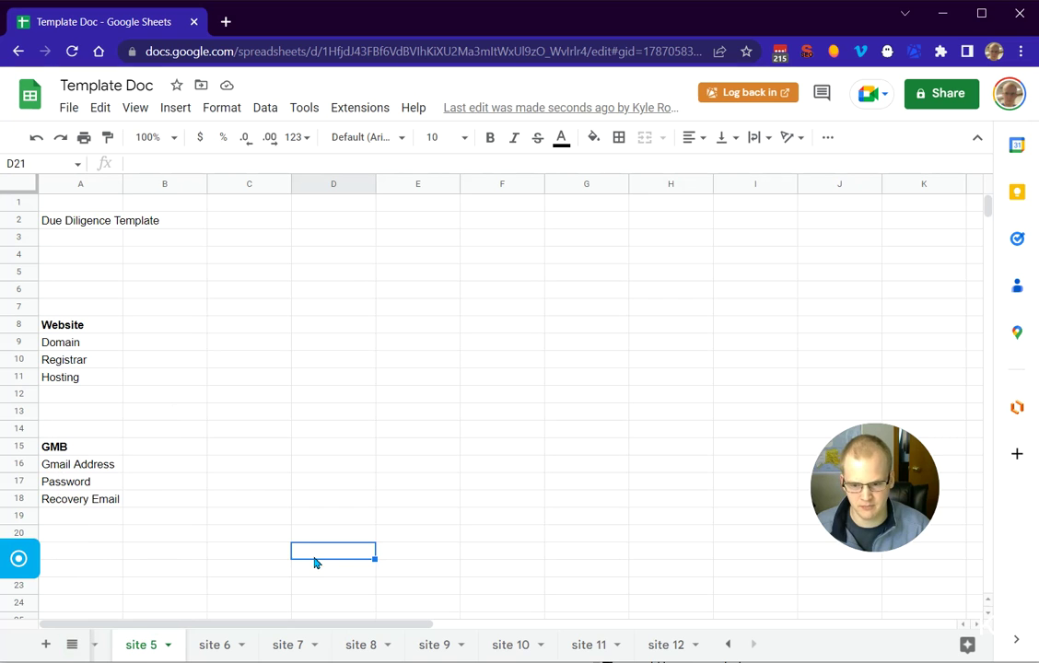
left_click(68, 648)
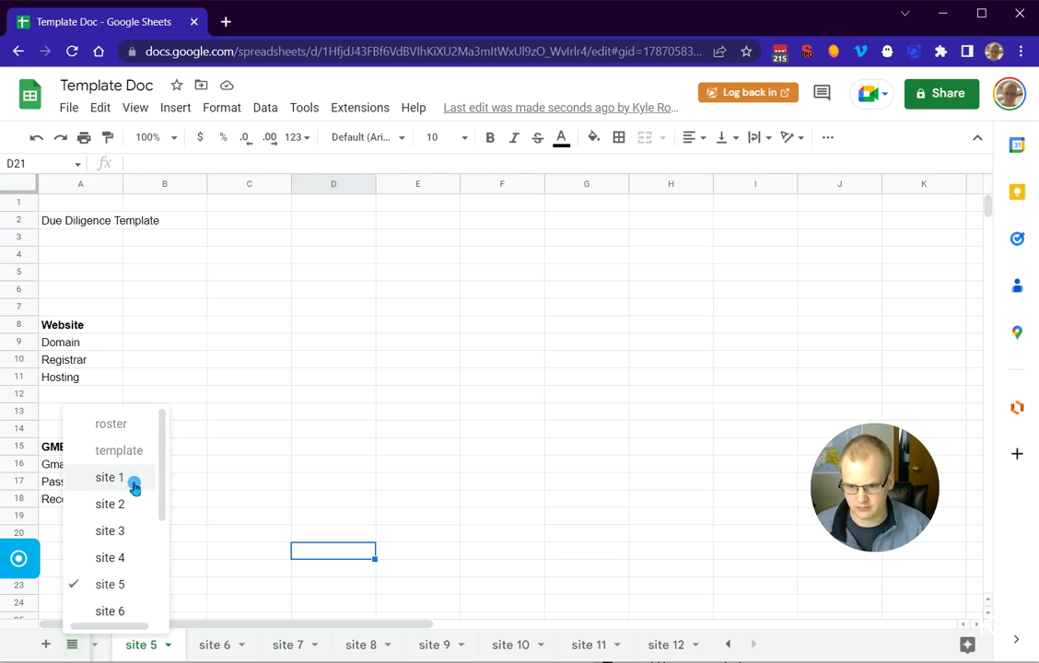
left_click(276, 554)
left_click(114, 231)
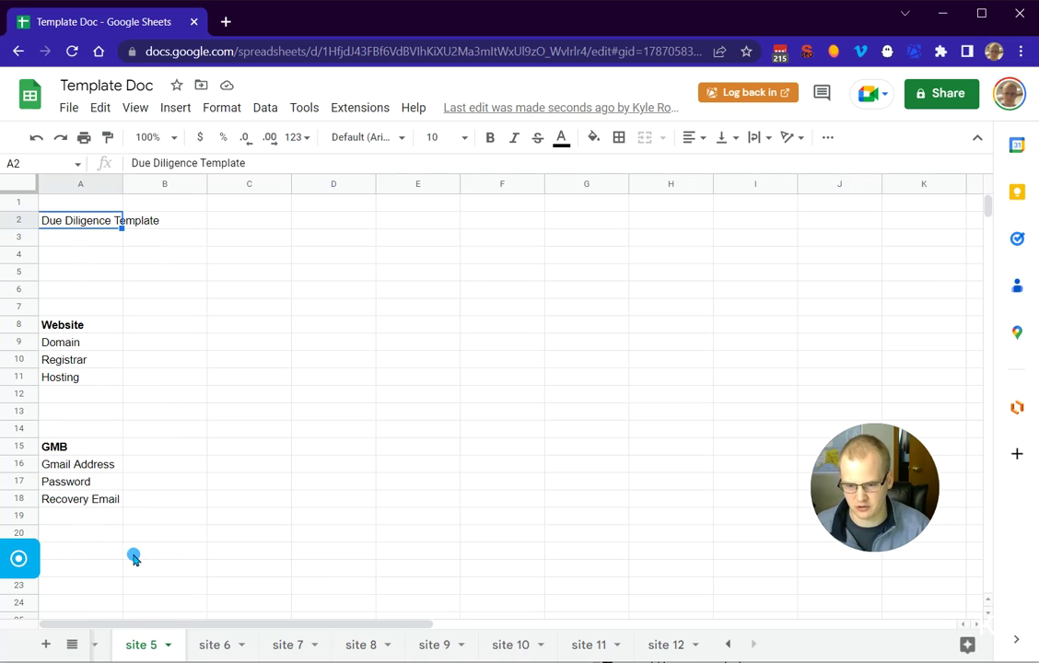
left_click(221, 649)
left_click(276, 649)
left_click(364, 649)
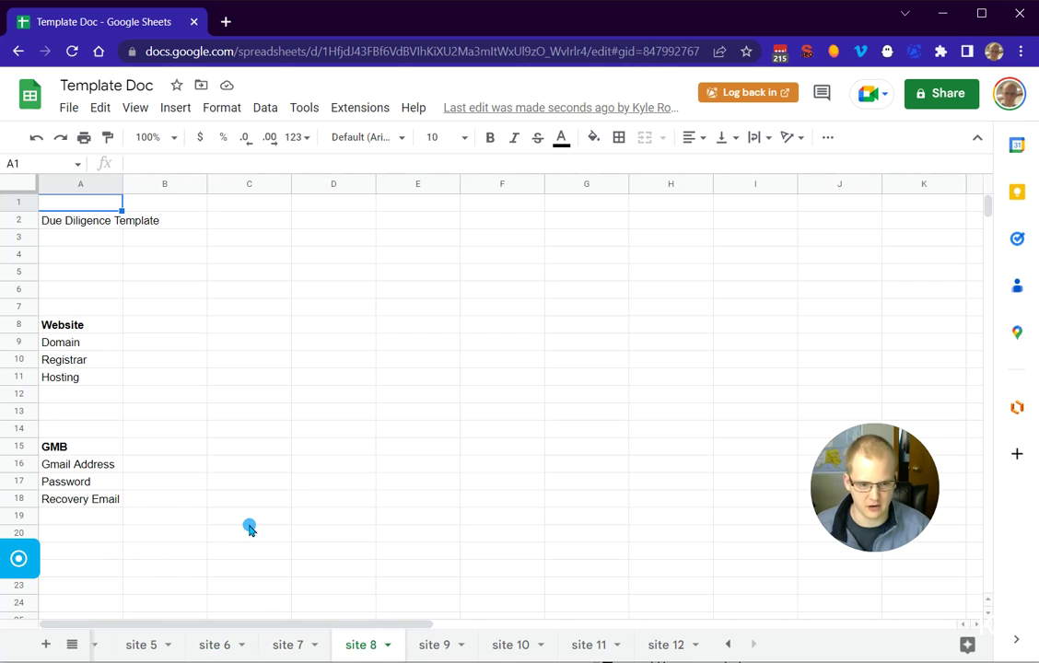
left_click(425, 492)
left_click(318, 367)
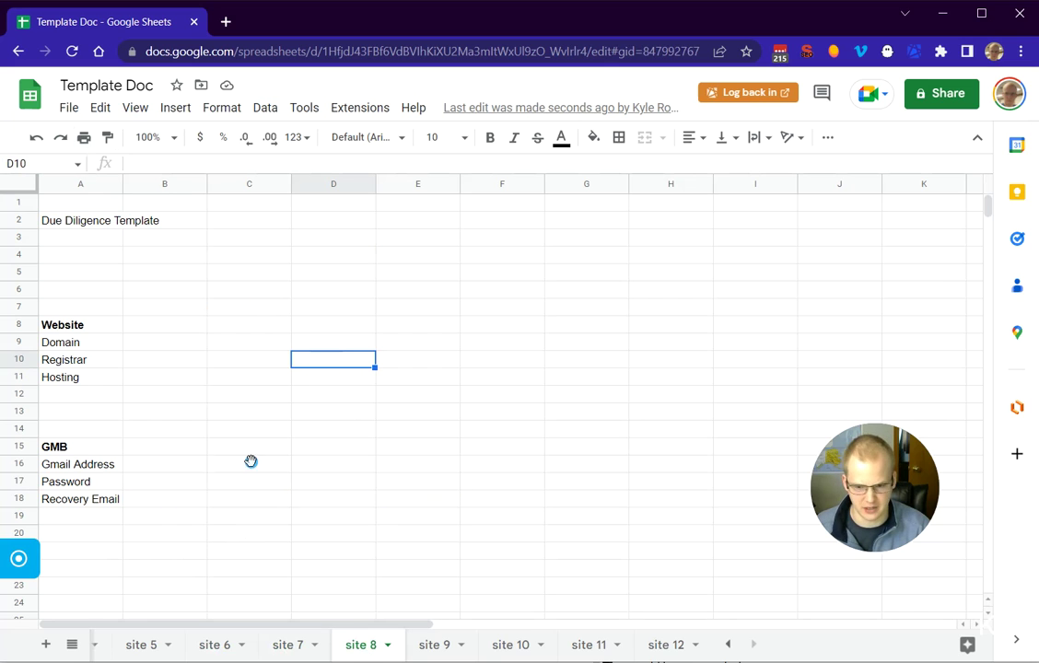
Switch to the site 1 sheet to check its copy of the template.
left_click(72, 644)
scroll(112, 506, "up", 2)
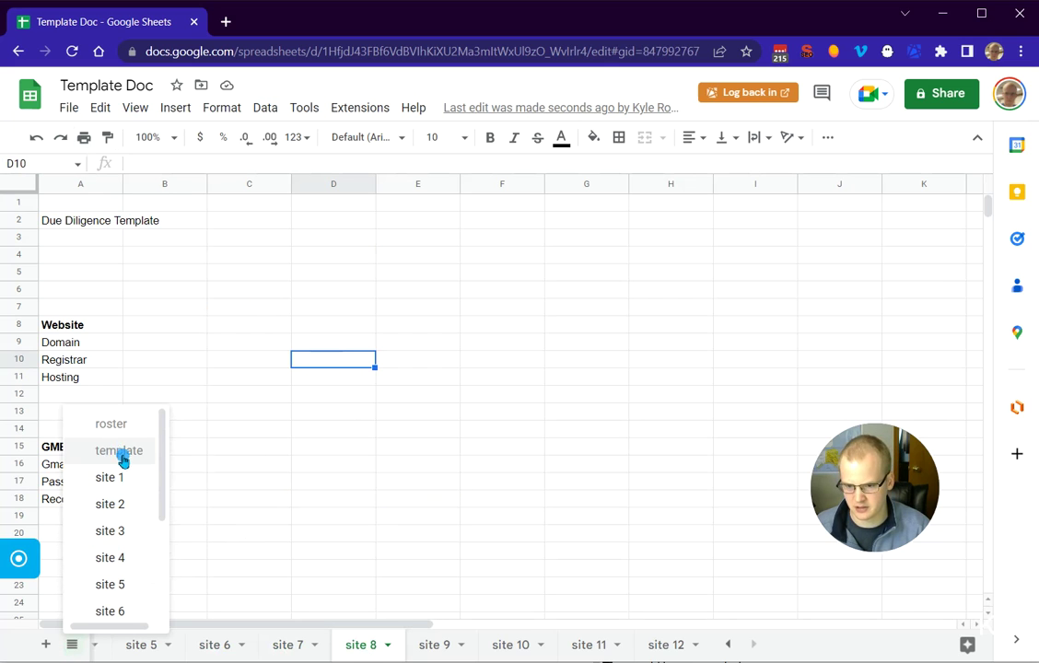
left_click(110, 477)
left_click(257, 471)
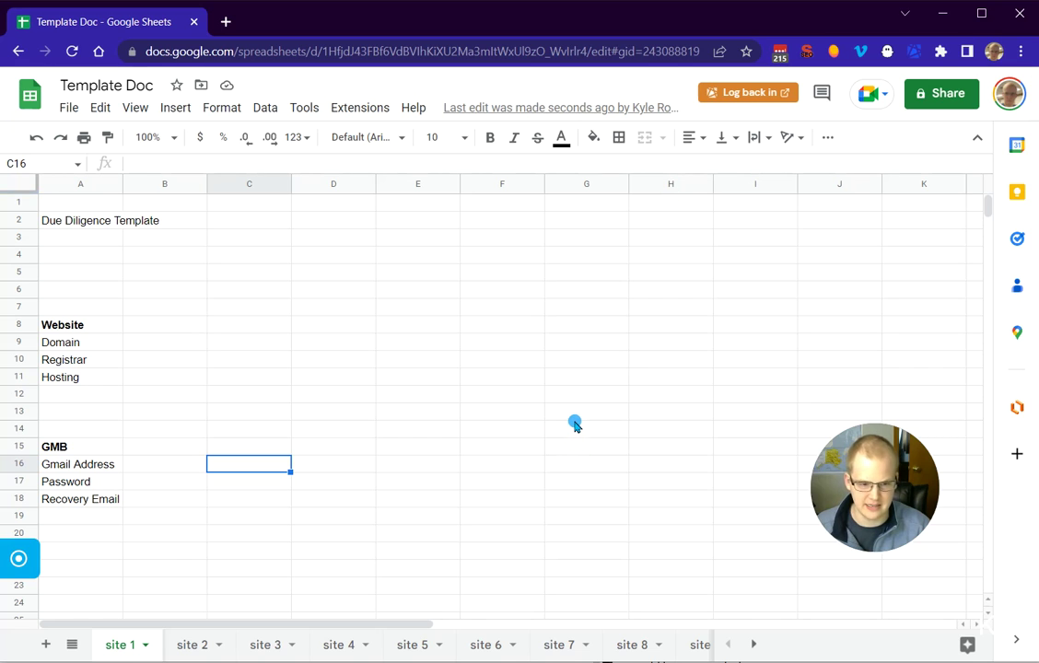
Search the web for "create index ben collins" and open the article on adding a hyperlinked index sheet in Google Sheets.
left_click(223, 23)
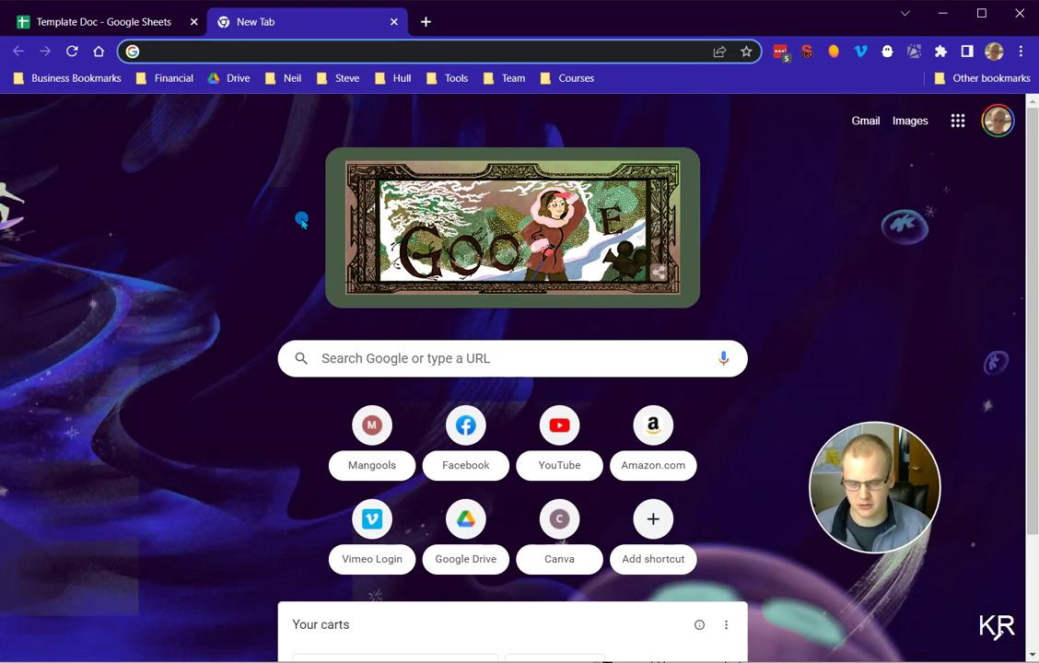
type("create index")
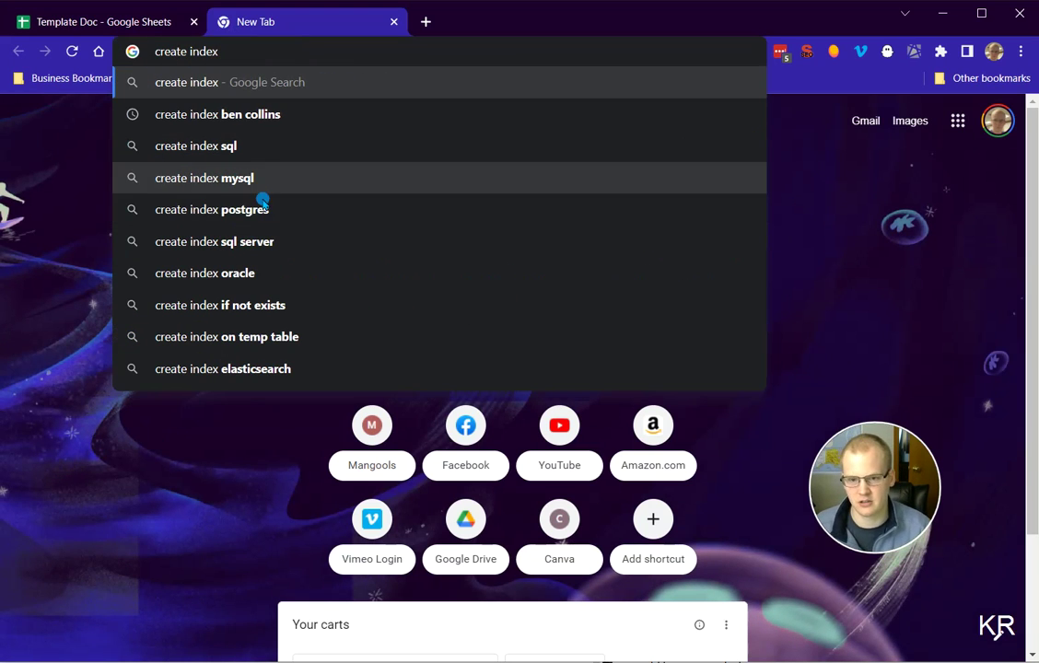
left_click(250, 124)
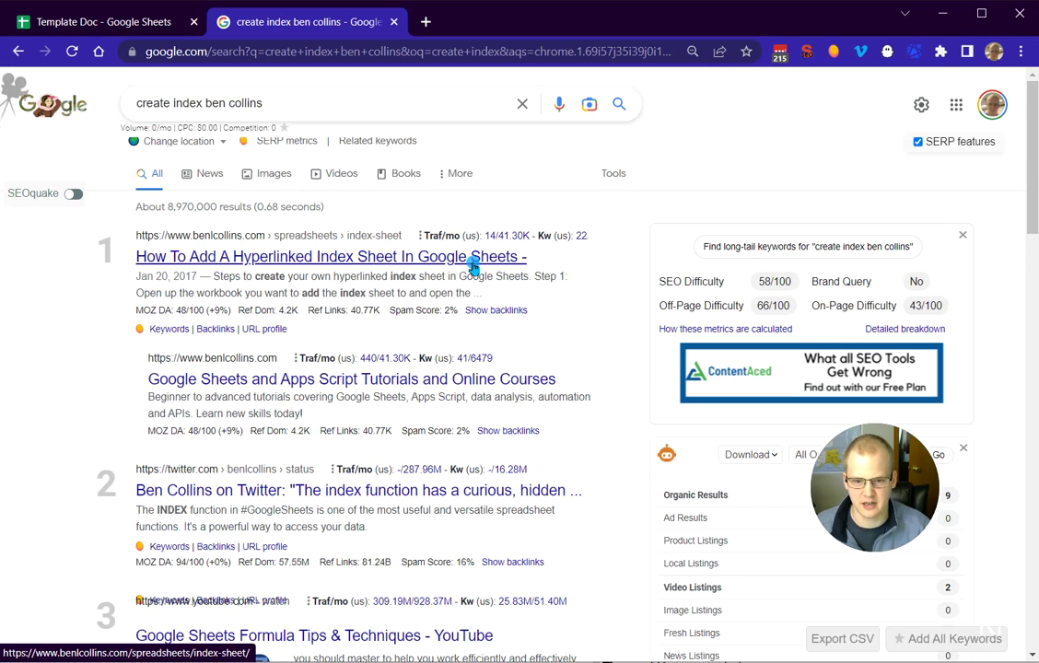
left_click(284, 257)
Examine the index script given in Step 2 of the article, dismissing the newsletter pop-up.
scroll(382, 376, "down", 20)
scroll(387, 378, "up", 6)
scroll(589, 366, "down", 3)
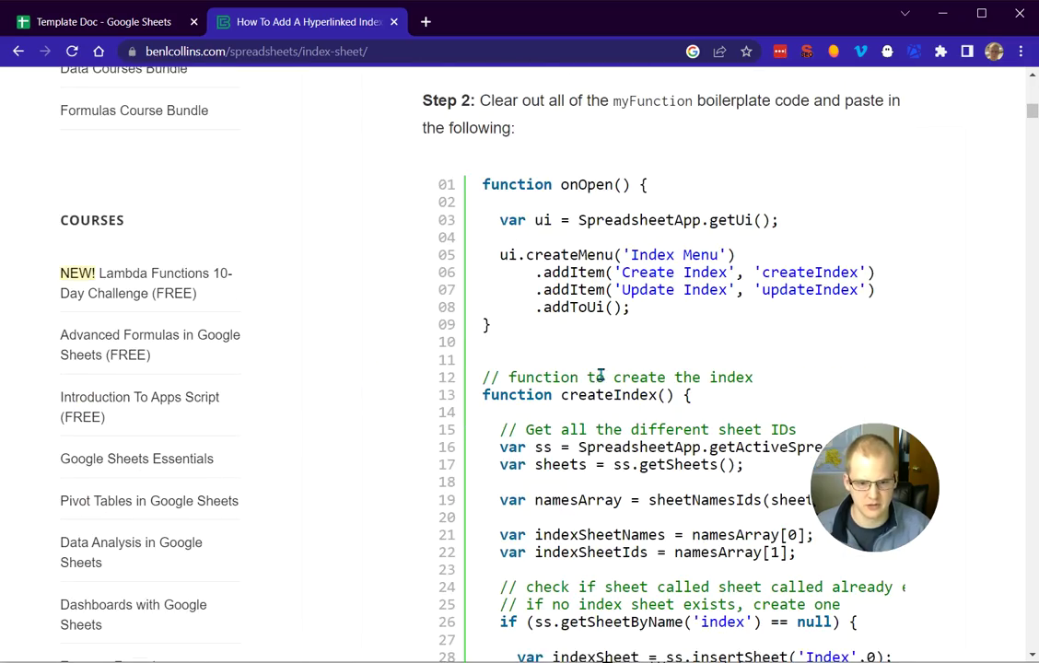
scroll(521, 311, "down", 15)
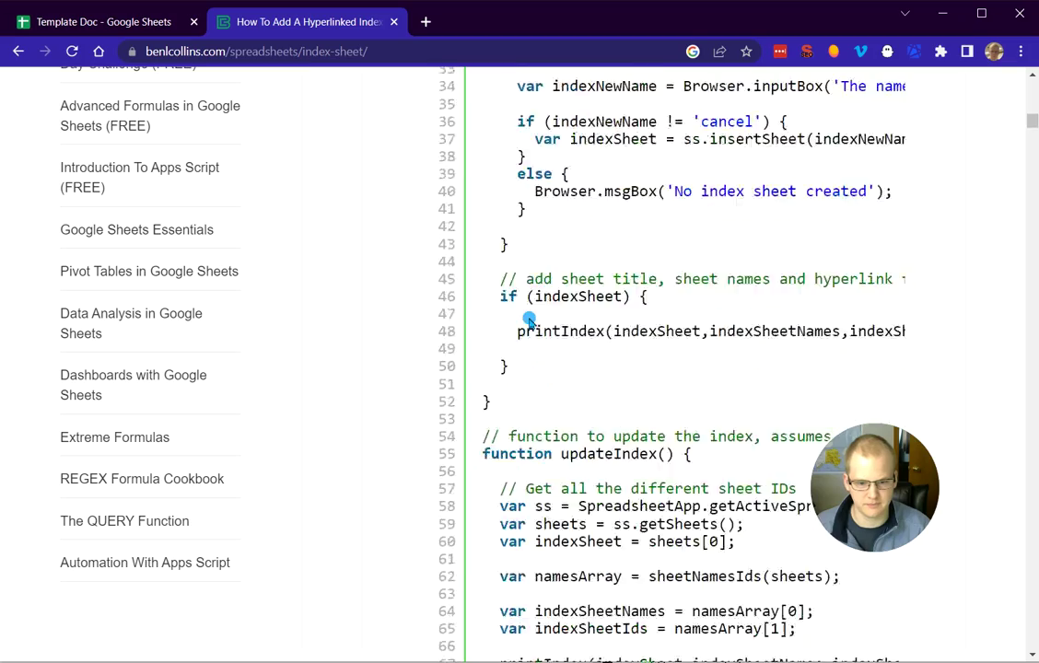
scroll(557, 336, "up", 5)
scroll(564, 343, "up", 5)
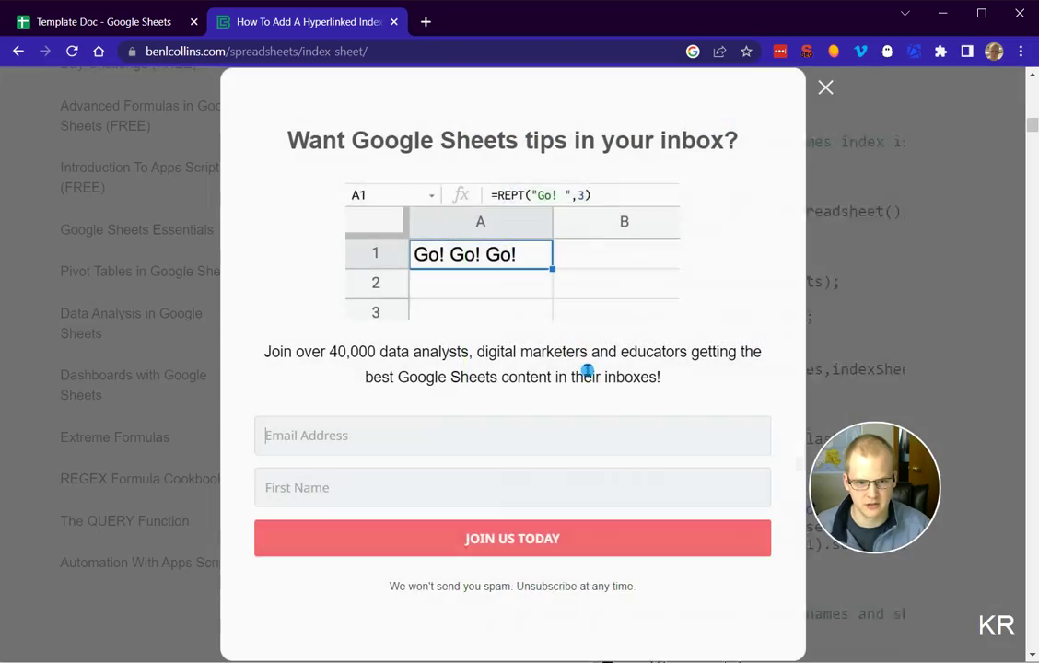
left_click(823, 86)
scroll(619, 281, "up", 7)
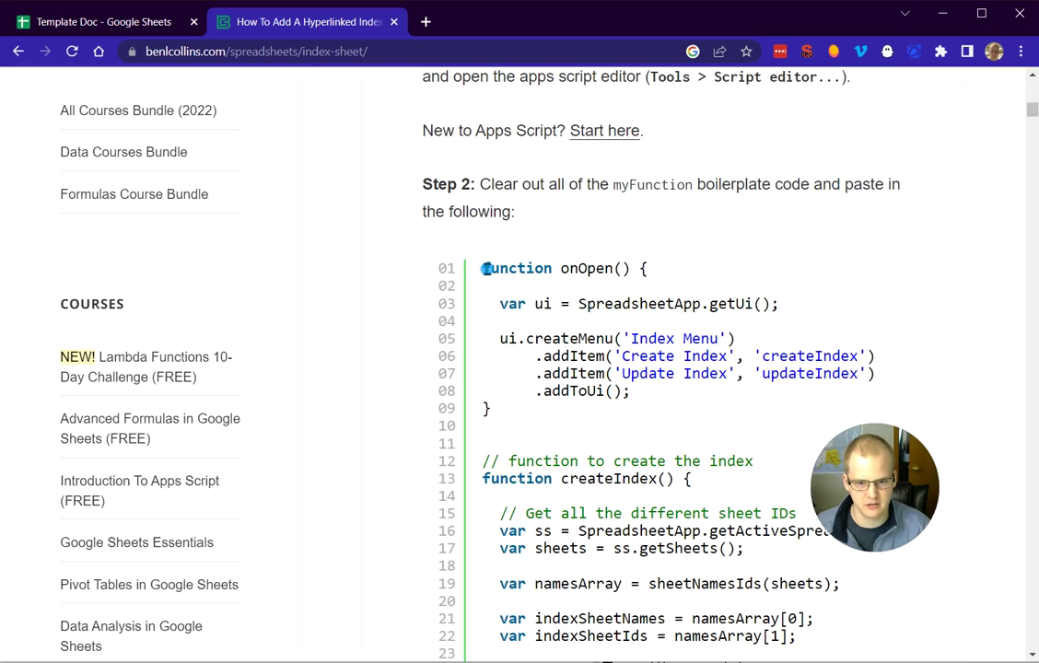
Copy the entire script from the Notepad file "ben collins create index google sheets" and return to the Template Doc spreadsheet.
left_click_drag(484, 268, 679, 618)
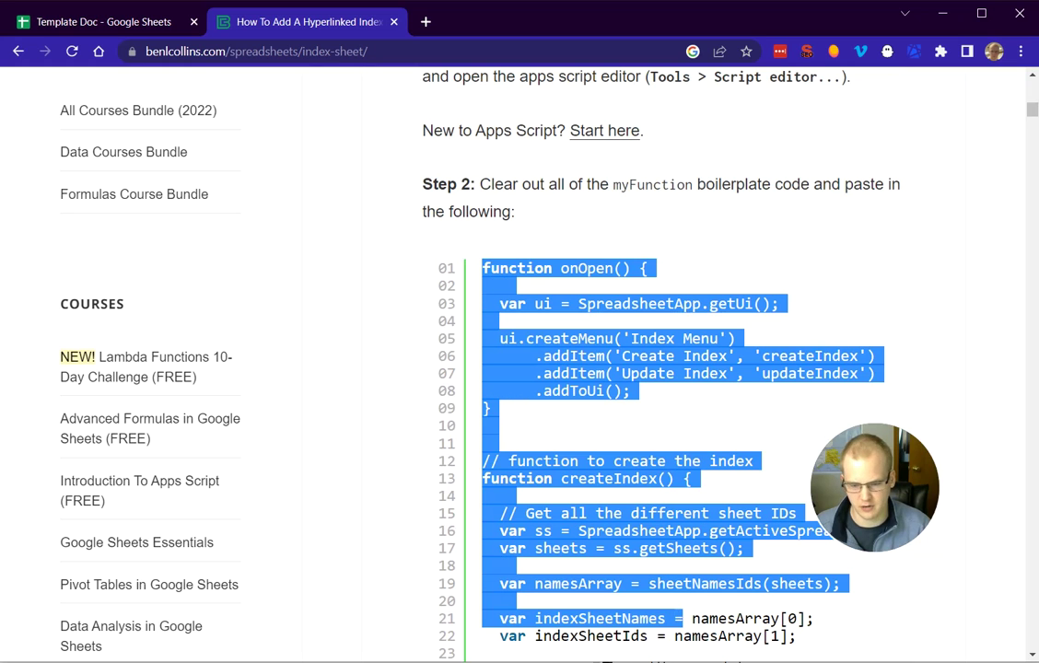
key("alt+Tab")
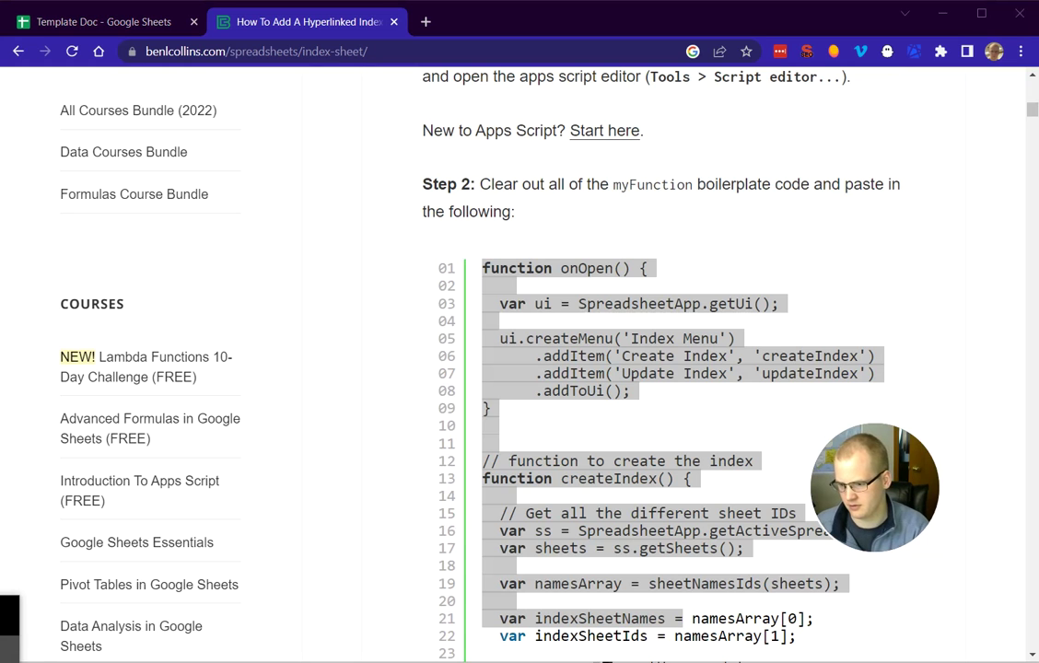
left_click_drag(557, 477, 547, 147)
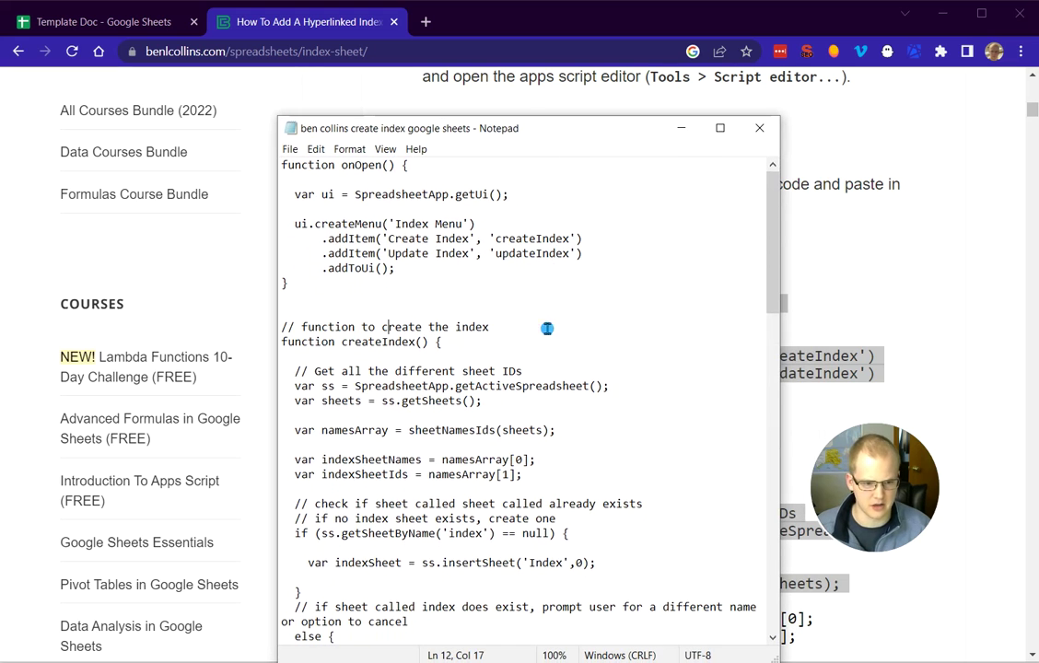
key("ctrl+a")
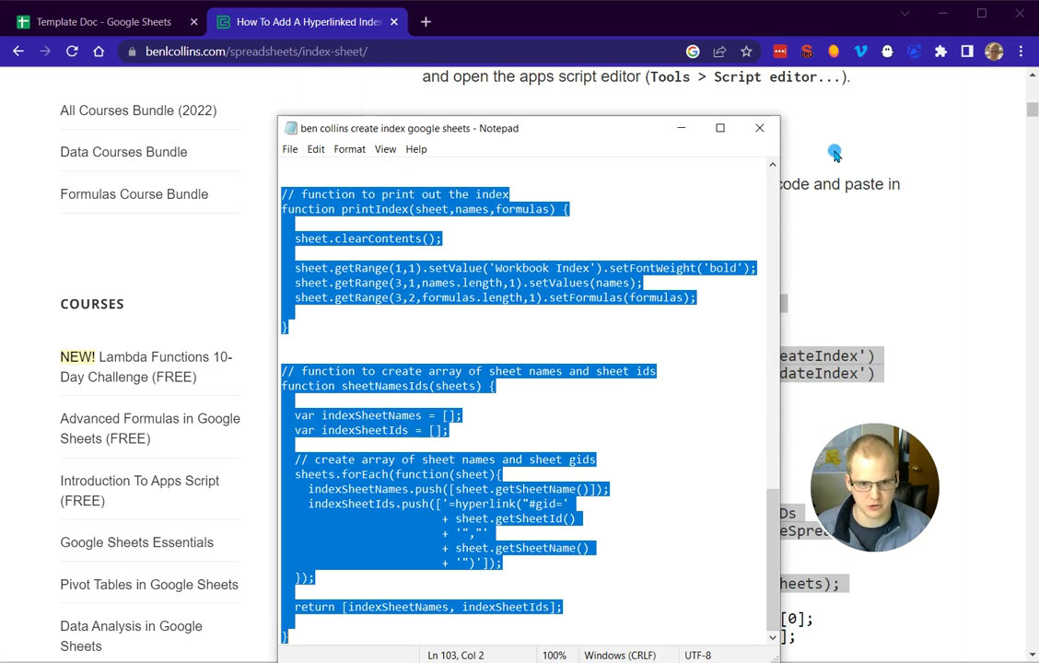
left_click(687, 136)
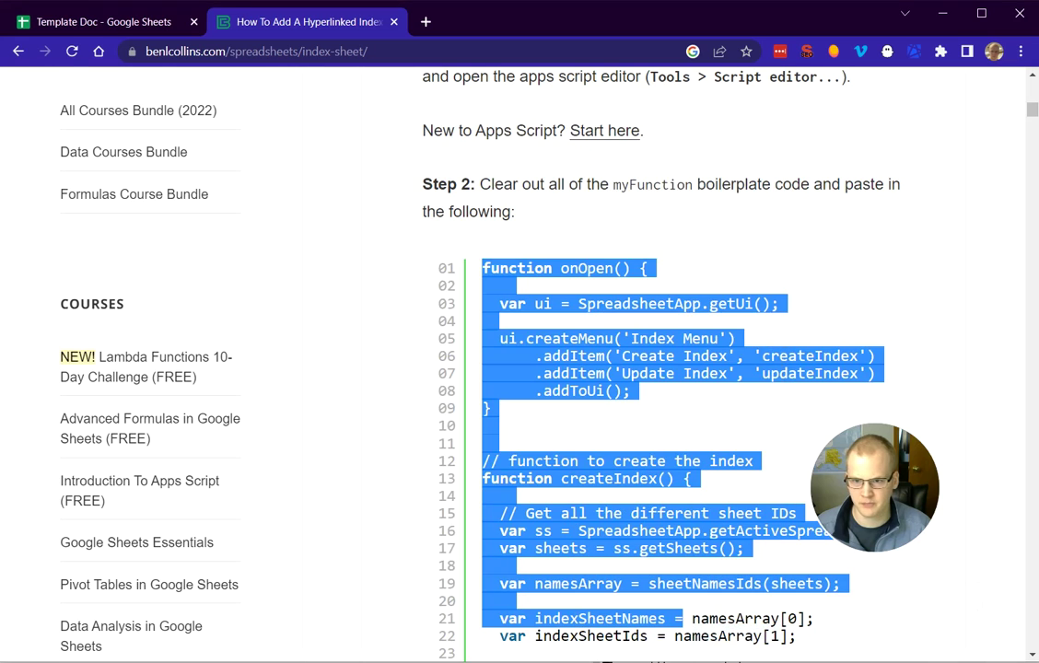
left_click(87, 21)
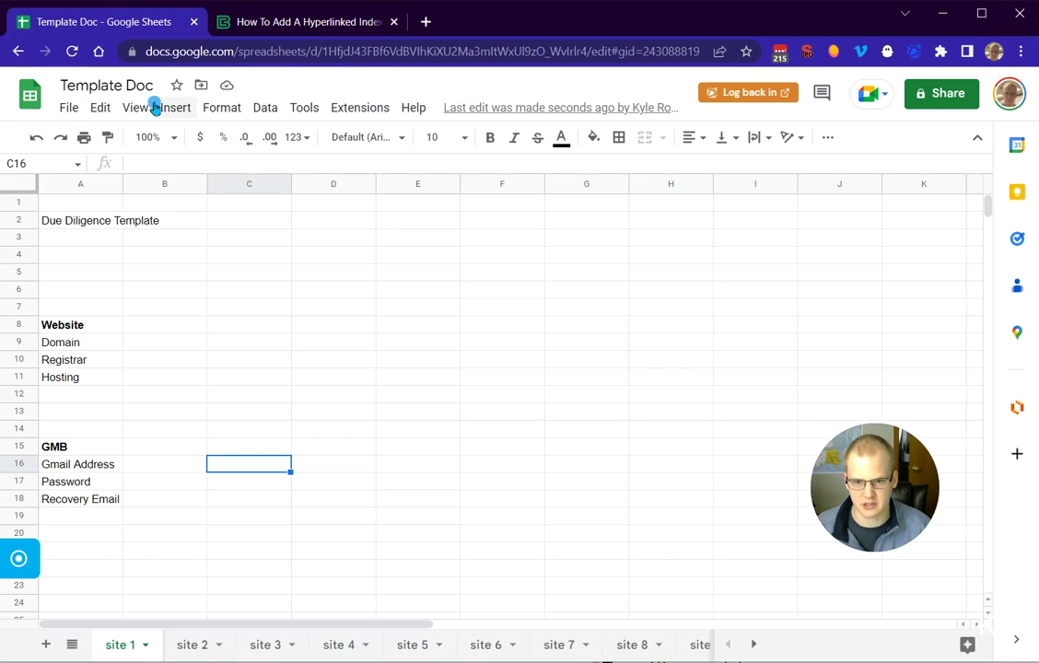
Open the spreadsheet's Apps Script editor and replace the default code in Code.gs with the copied index script.
left_click(360, 111)
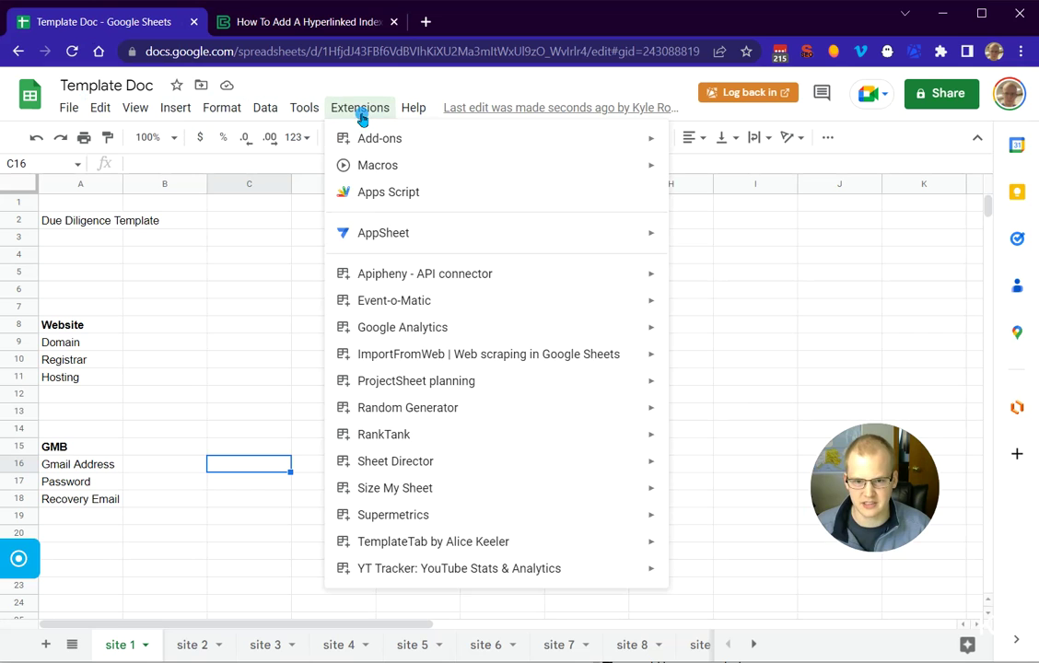
left_click(404, 194)
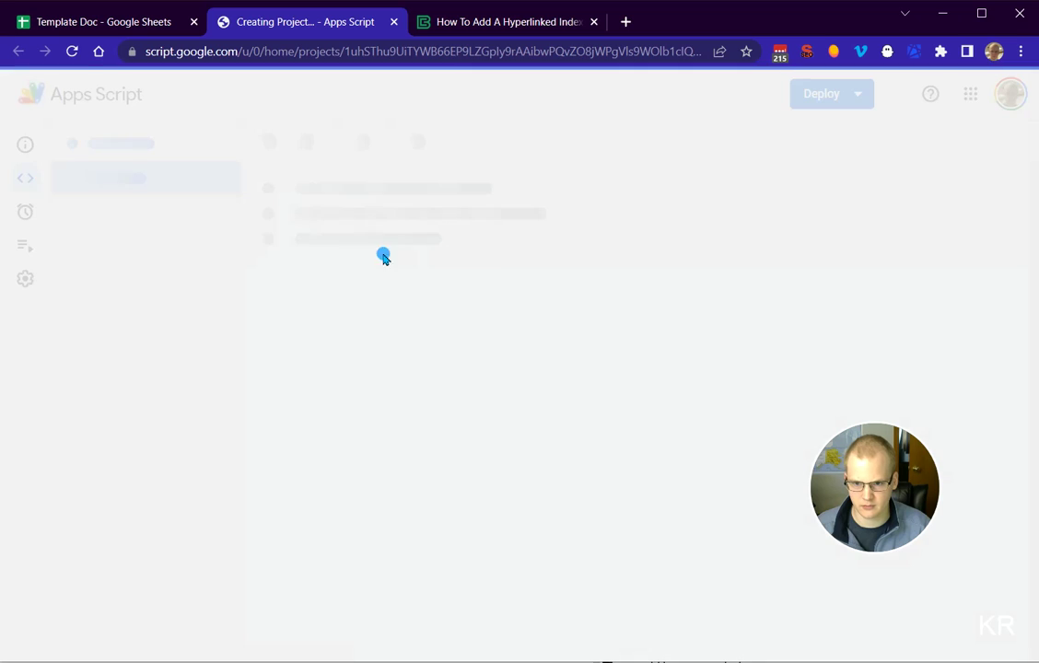
left_click(301, 214)
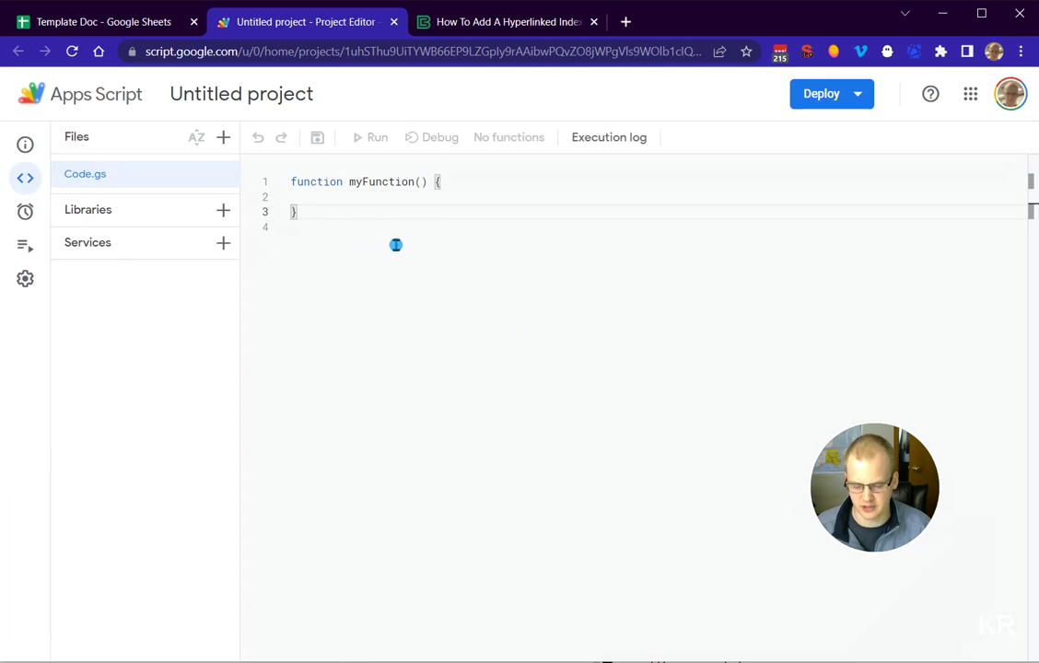
key("ctrl+a")
key("BackSpace")
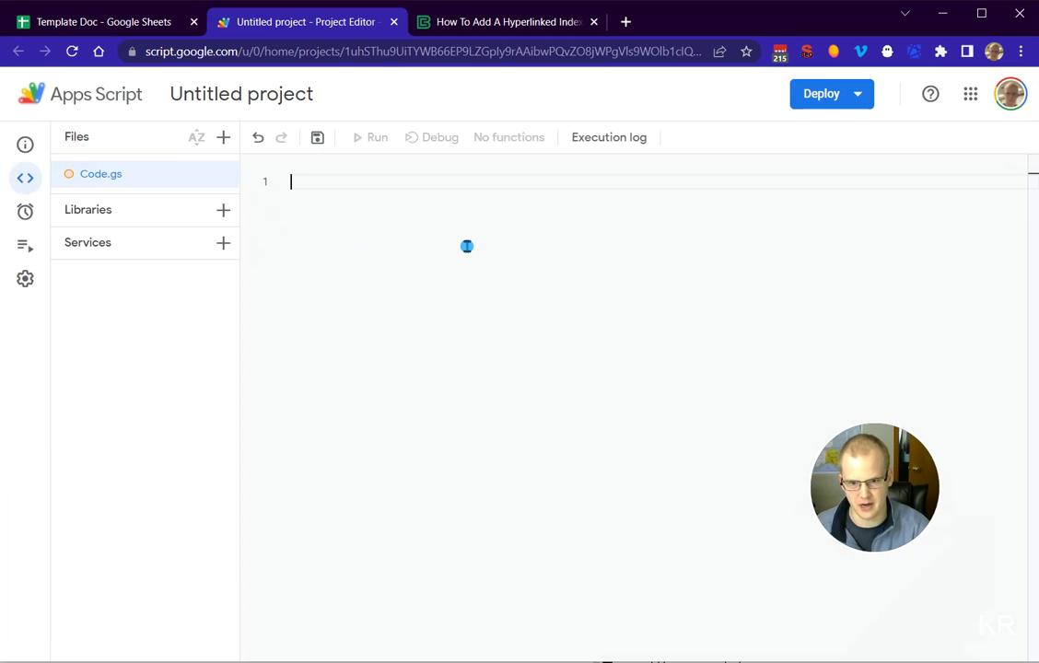
key("ctrl+v")
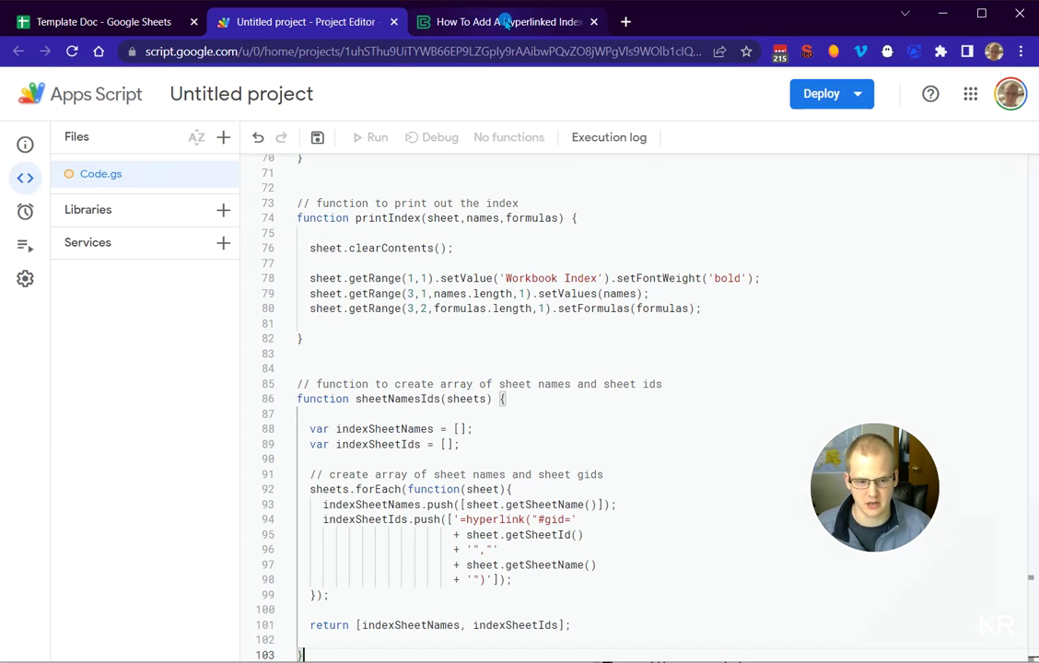
Rename the script project to "Create Index" and save it.
left_click(242, 84)
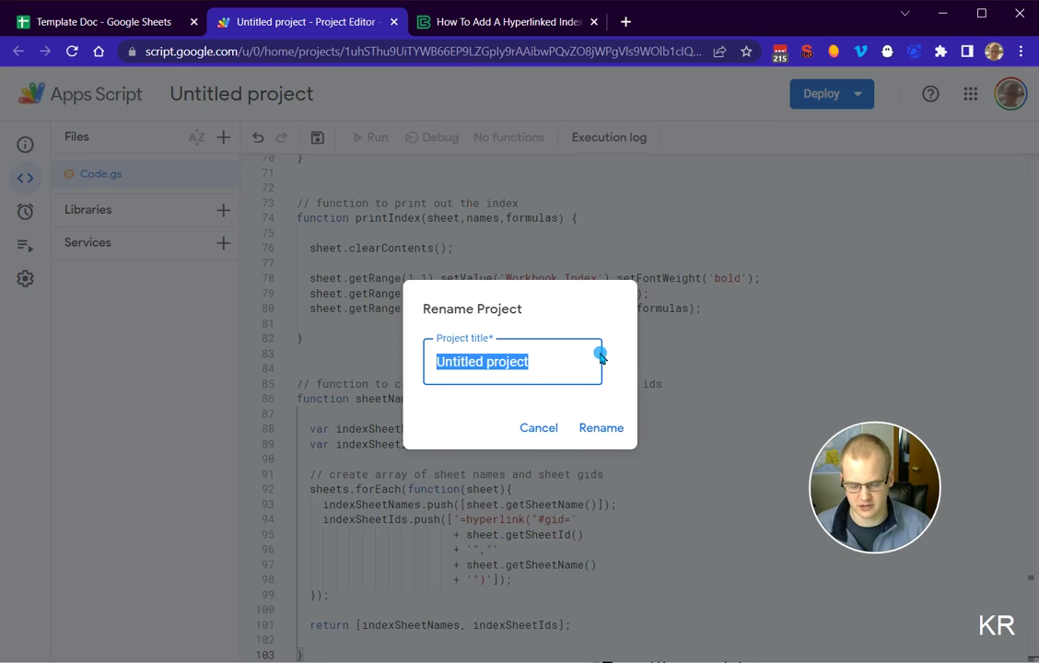
type("Create Index")
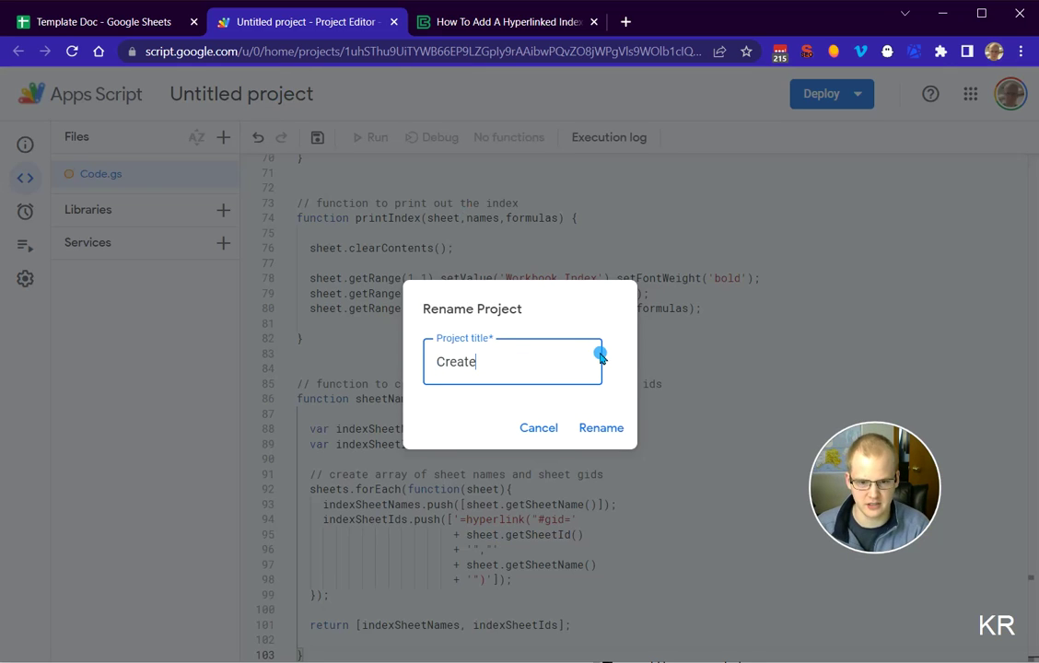
left_click(606, 430)
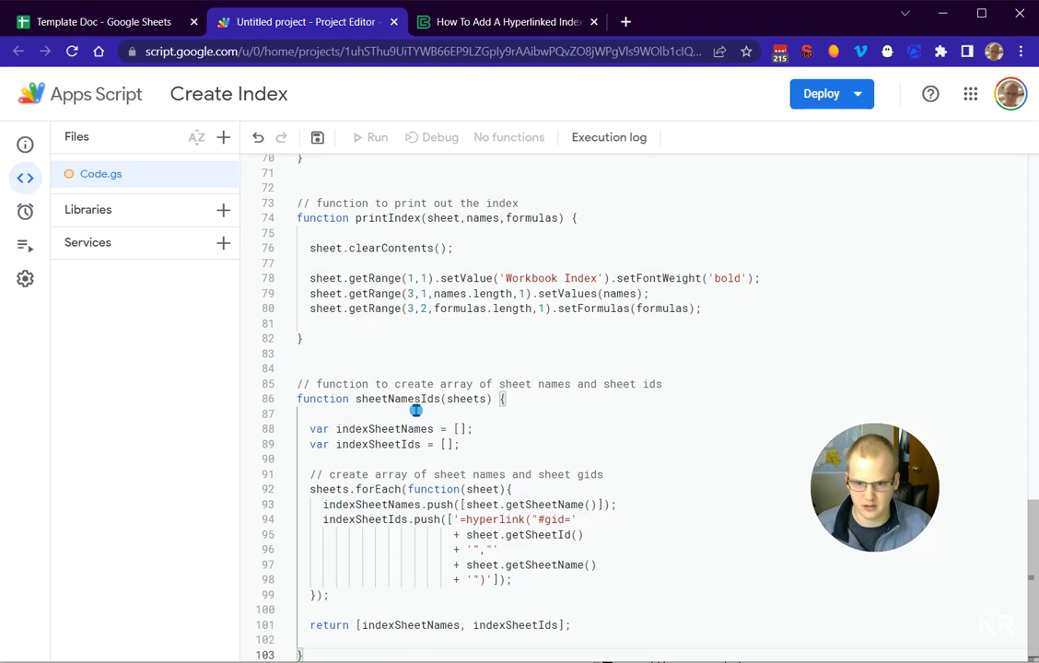
left_click(317, 137)
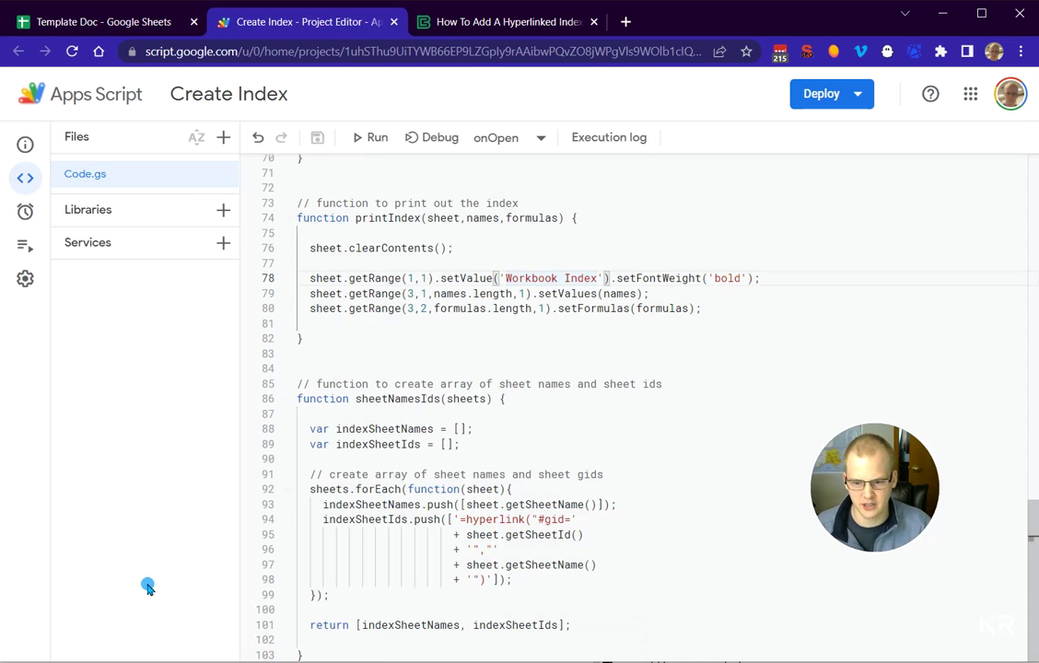
Run the onOpen function and authorize the unverified Create Index project to access the Google account's spreadsheets.
left_click(378, 140)
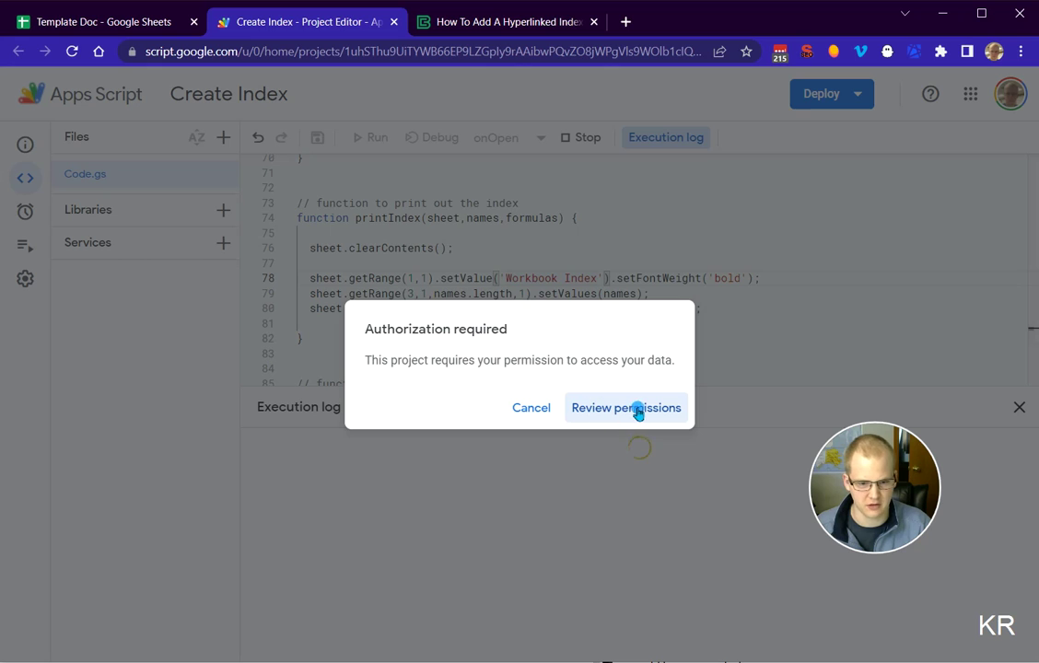
left_click(630, 409)
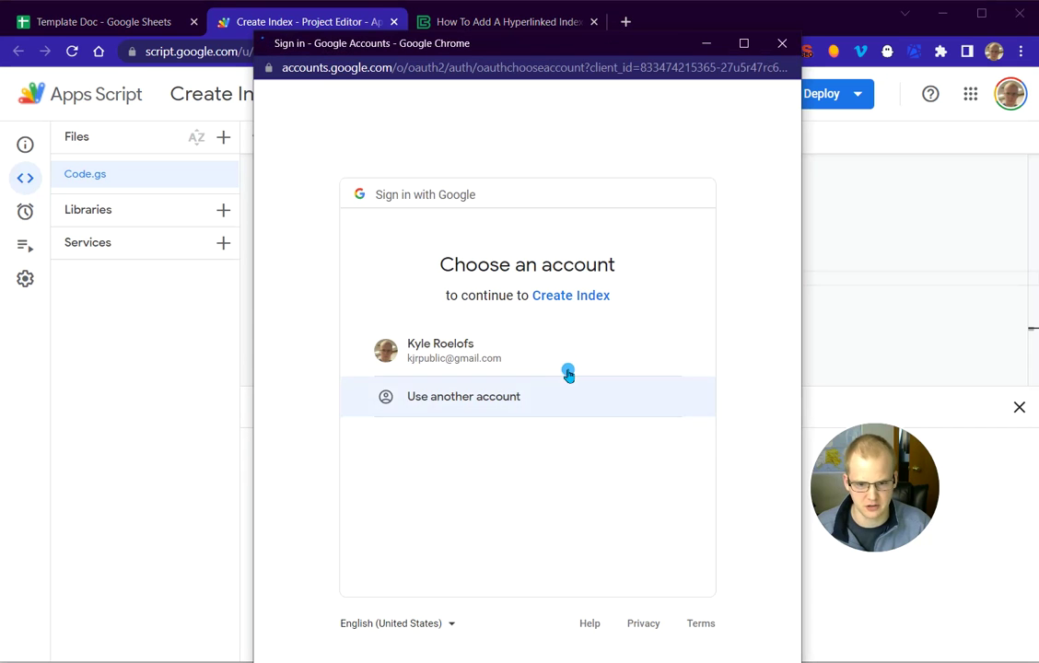
left_click(558, 352)
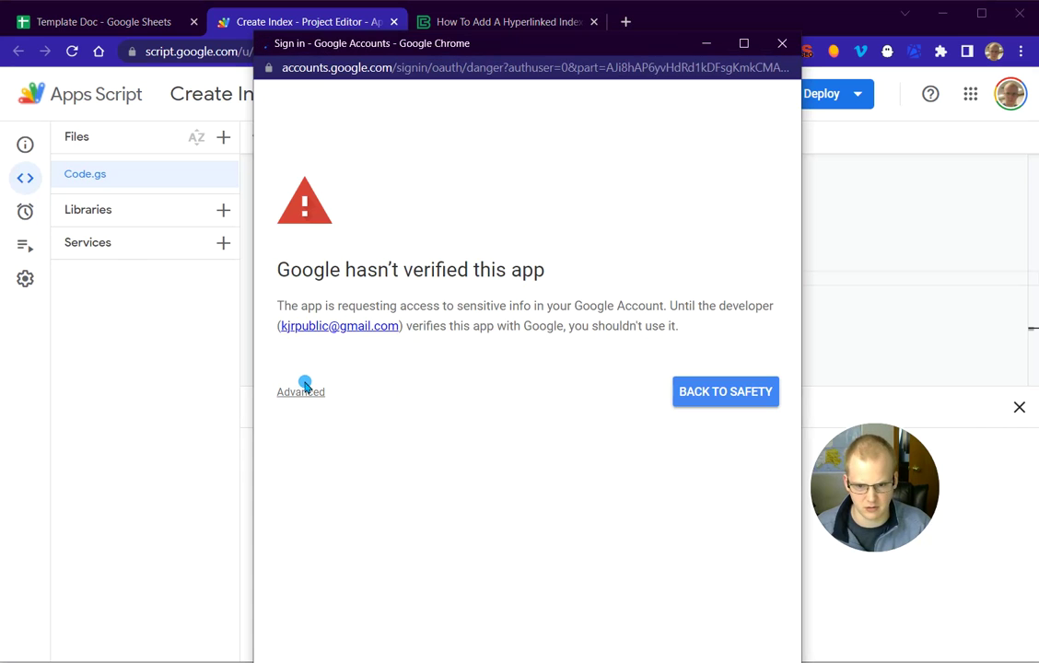
left_click(301, 391)
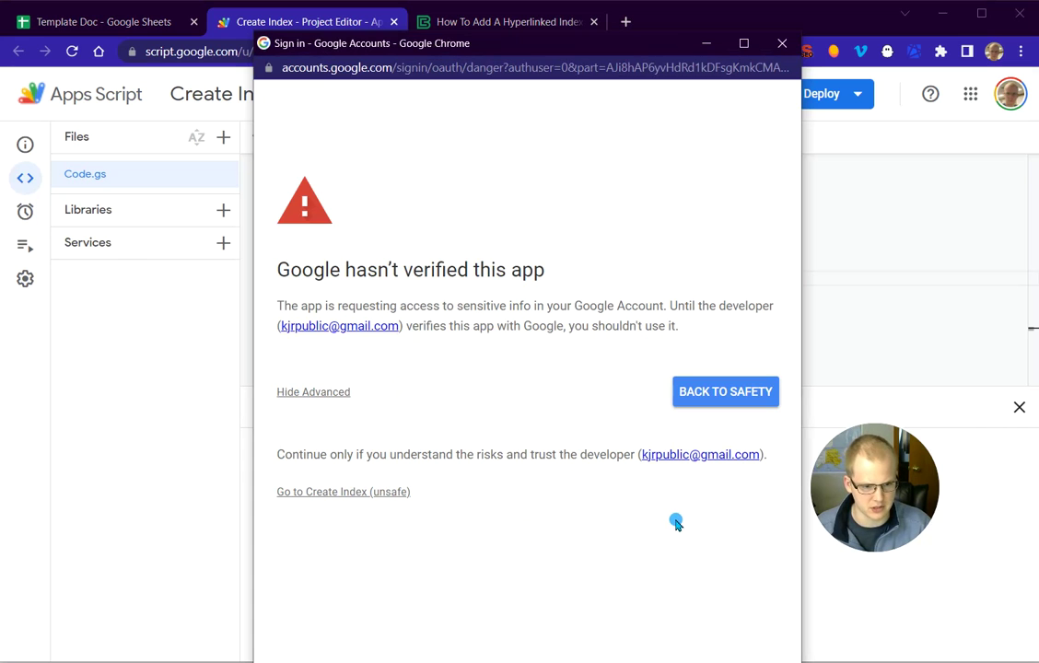
left_click(343, 491)
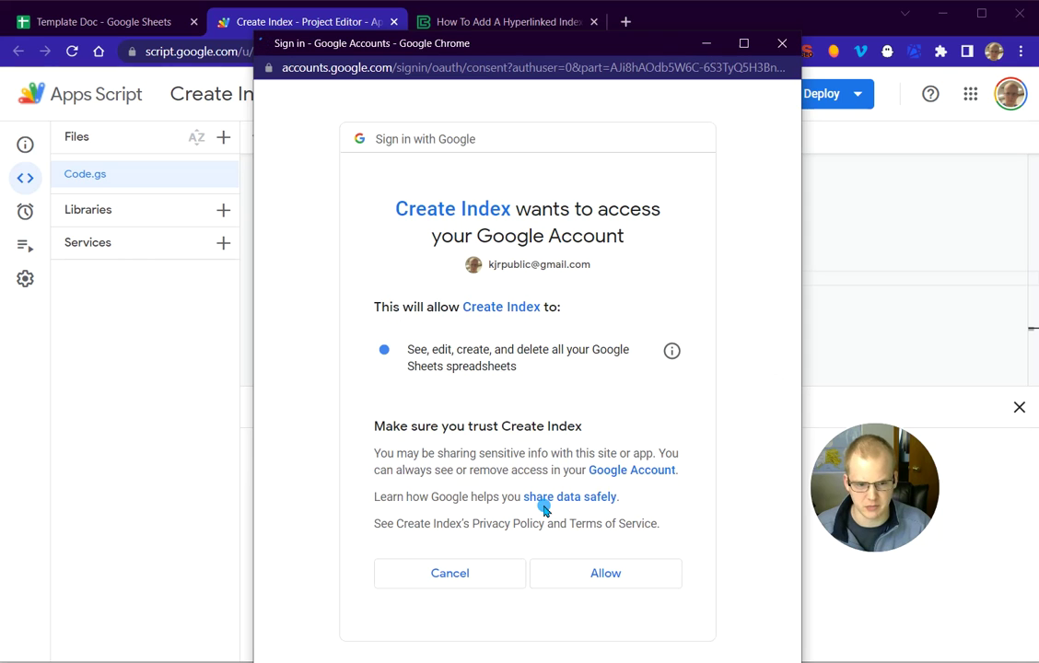
left_click(624, 571)
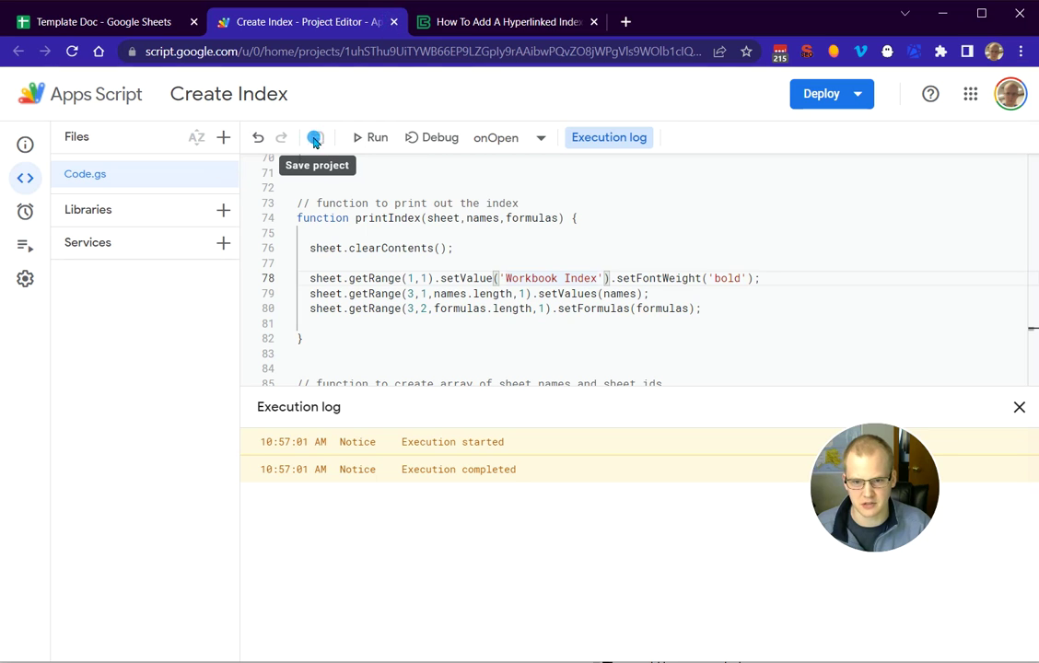
Close the script editor and create the hyperlinked index sheet in Template Doc with the script's Create Index command.
left_click(393, 22)
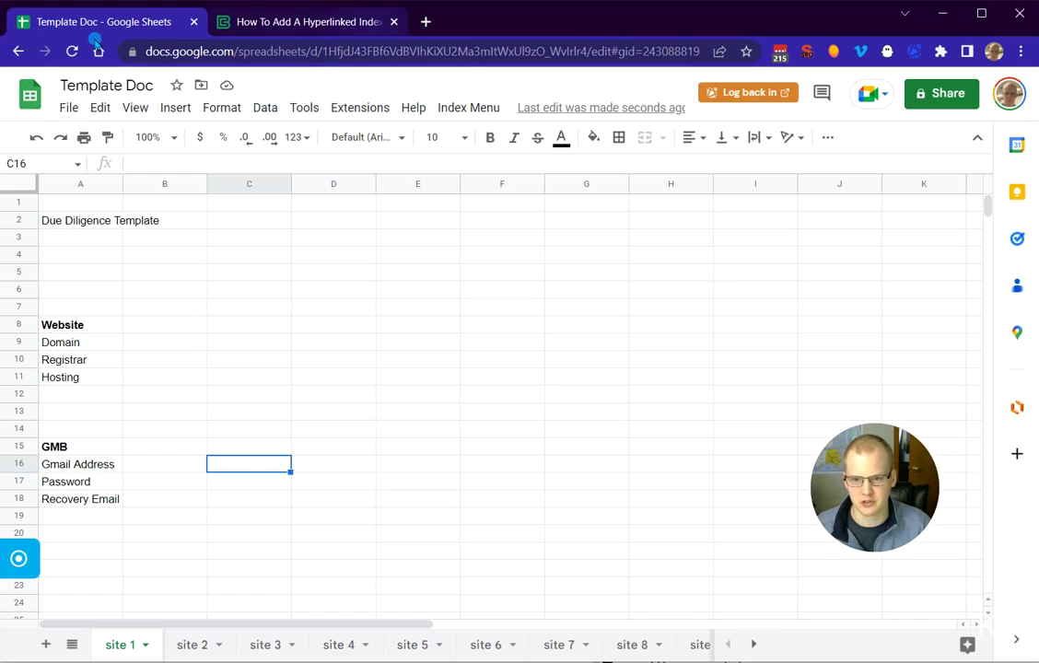
left_click(467, 111)
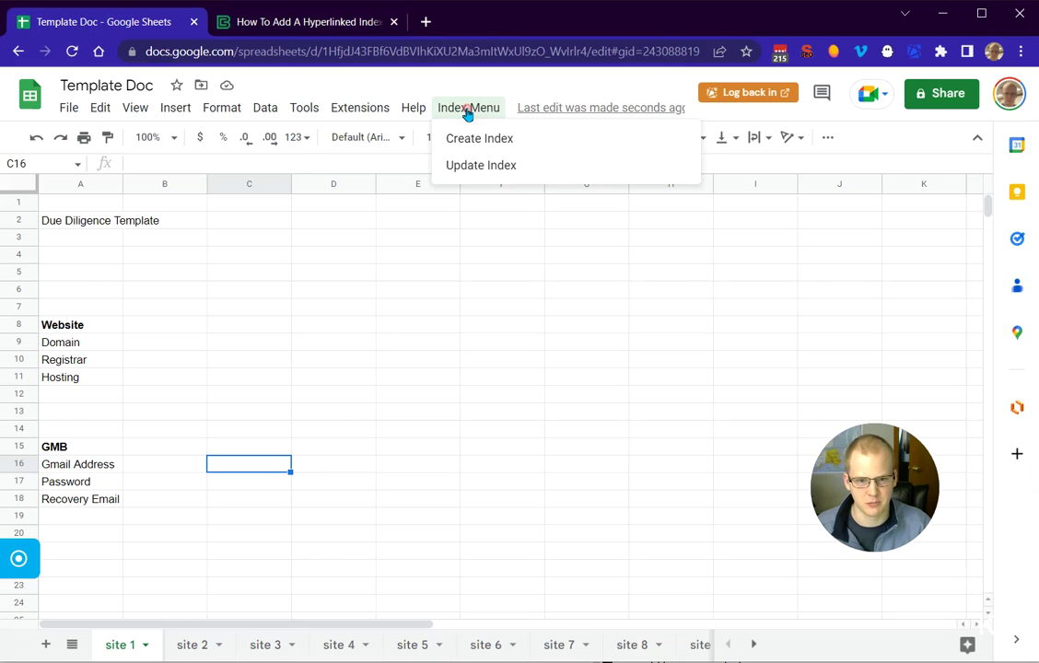
left_click(490, 137)
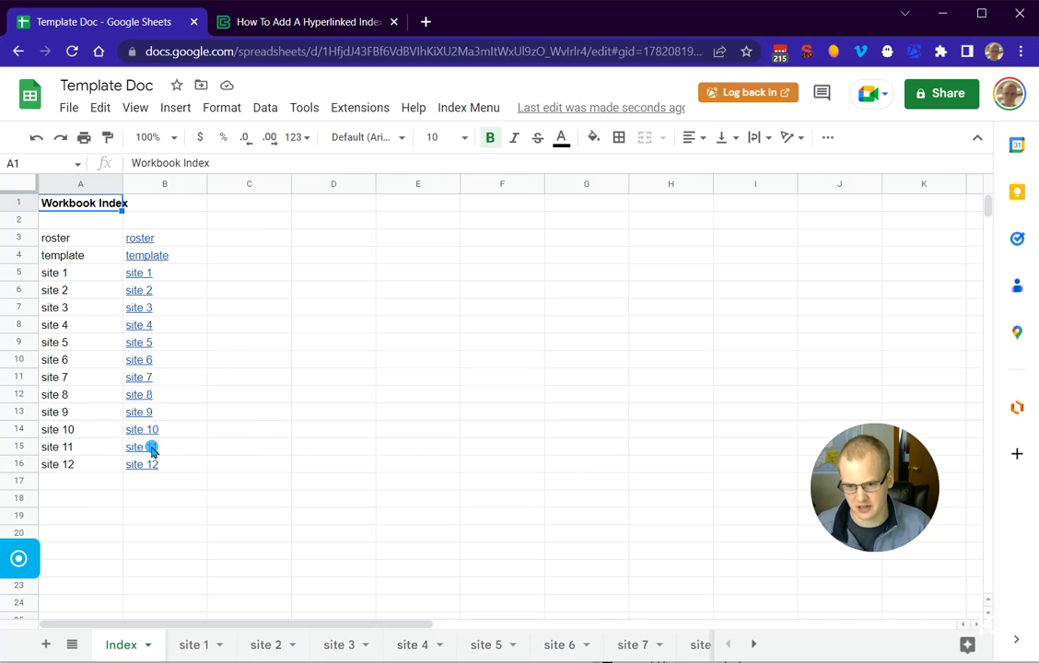
left_click(258, 455)
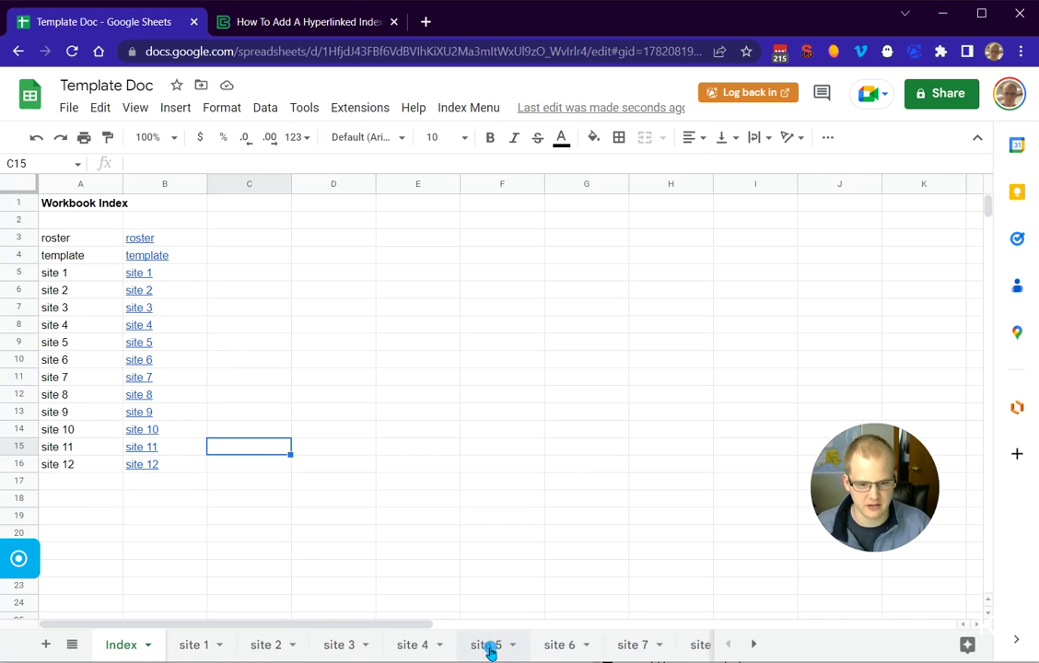
Duplicate the site 12 sheet, and duplicate the resulting copy once more.
left_click(753, 646)
left_click(698, 650)
left_click(696, 650)
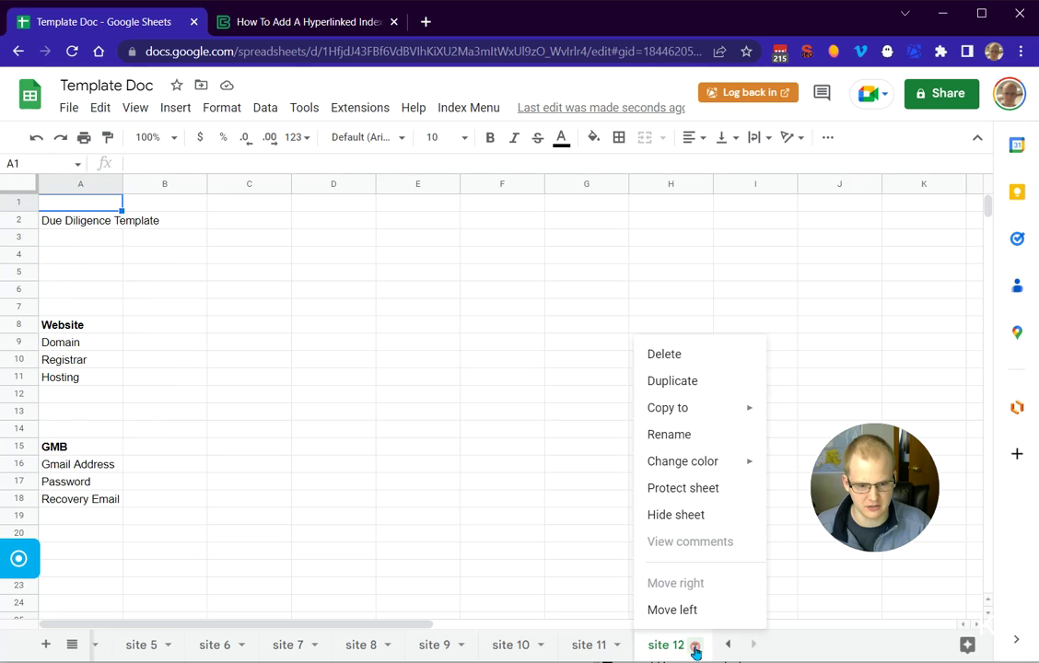
left_click(675, 381)
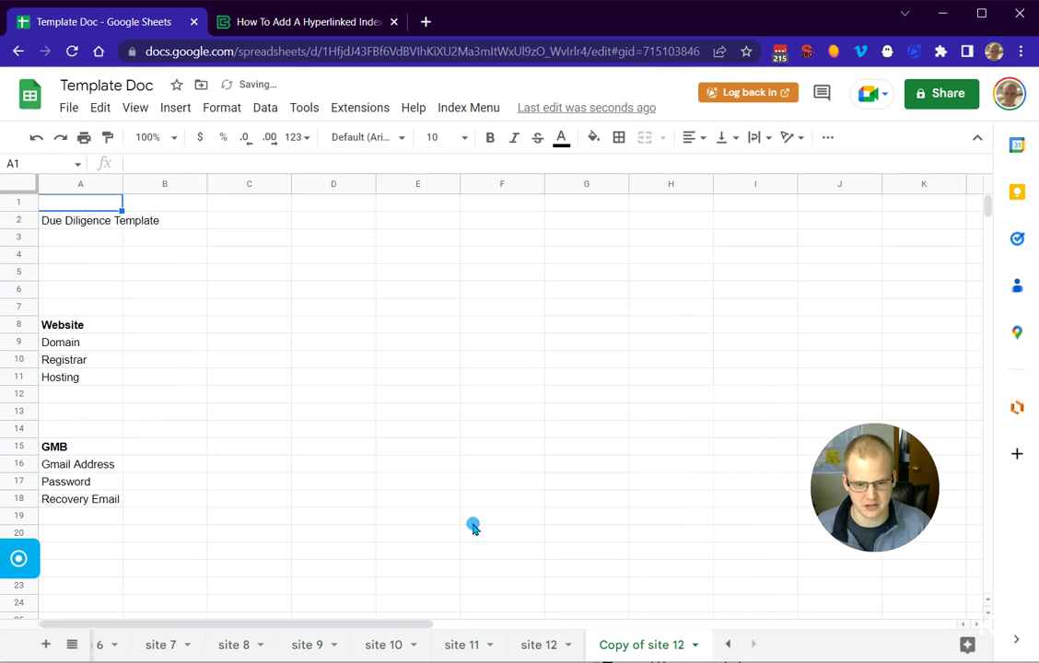
left_click(693, 648)
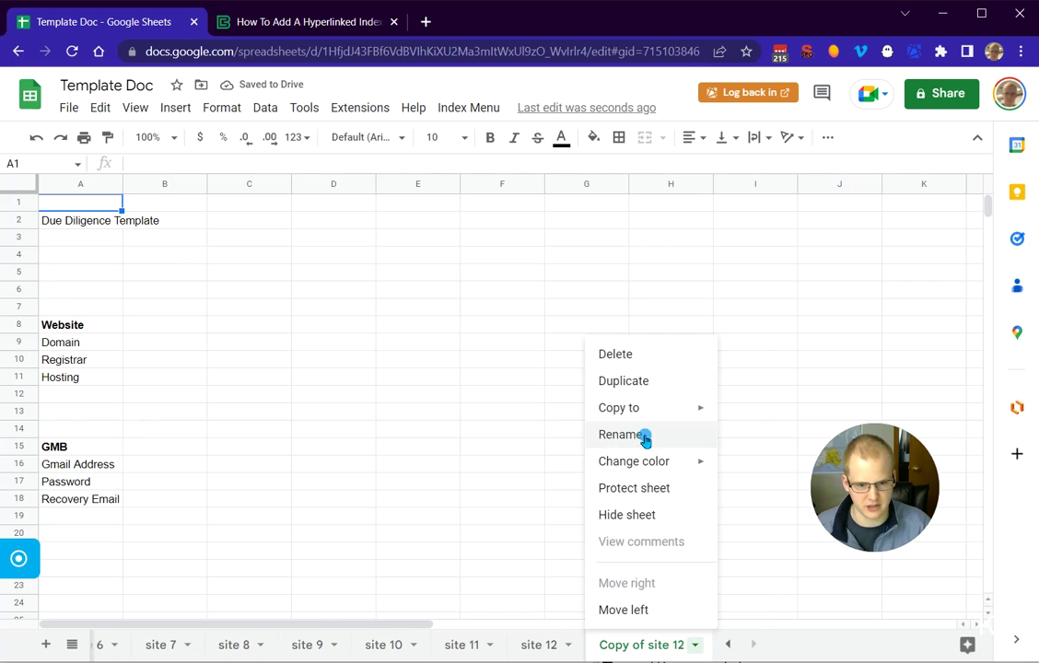
left_click(637, 379)
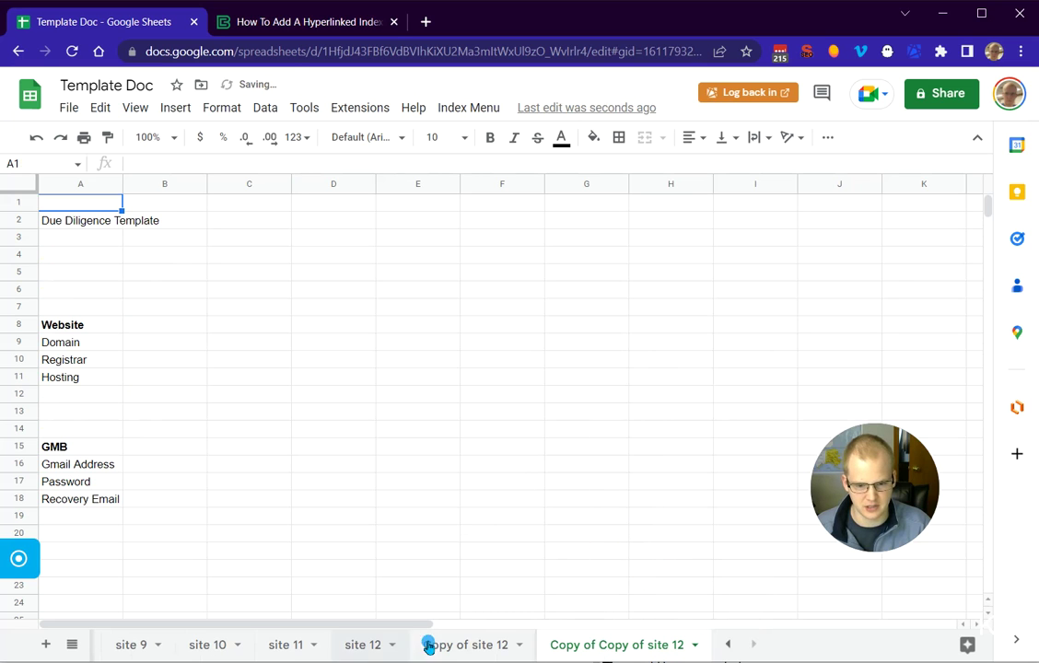
left_click(319, 517)
Go back to the Index sheet and run Update Index to include the duplicated site sheets in the list.
left_click(72, 644)
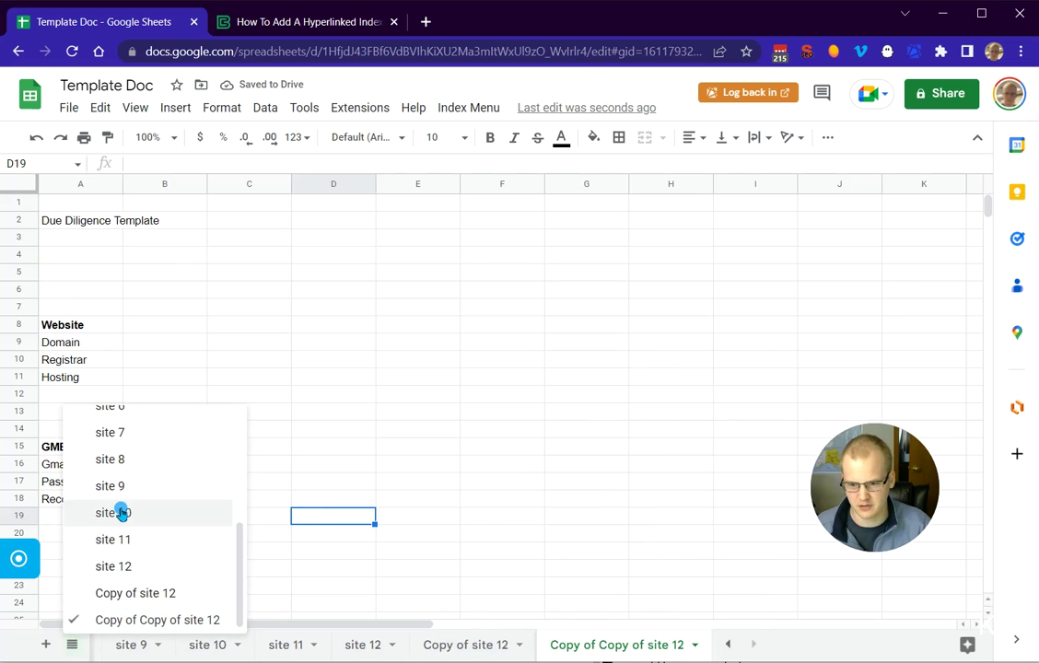
scroll(119, 512, "up", 5)
left_click(107, 422)
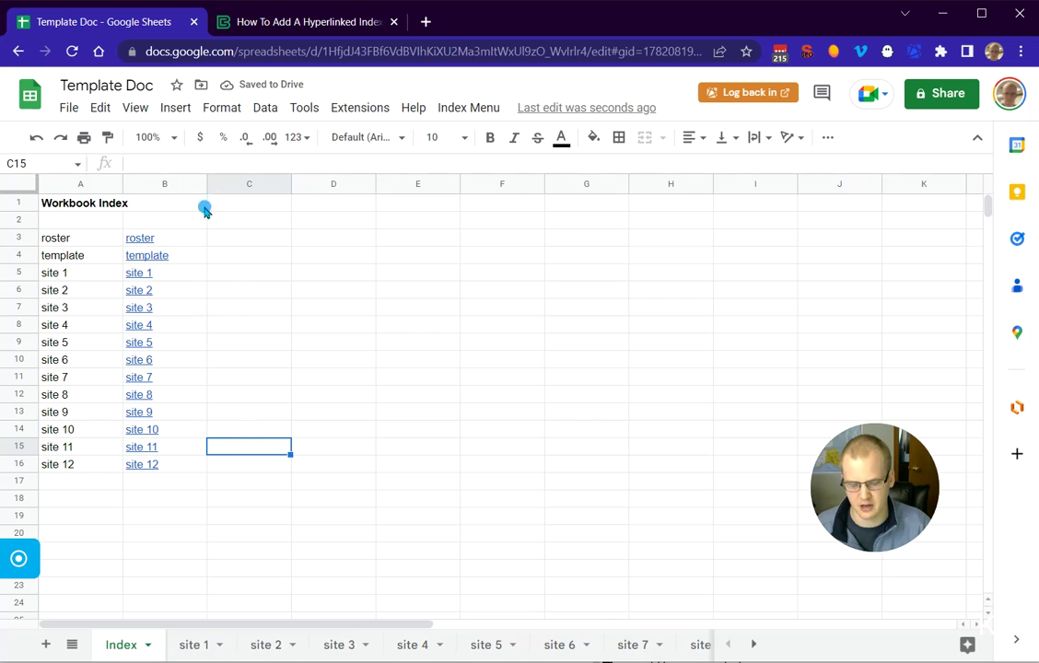
left_click(466, 108)
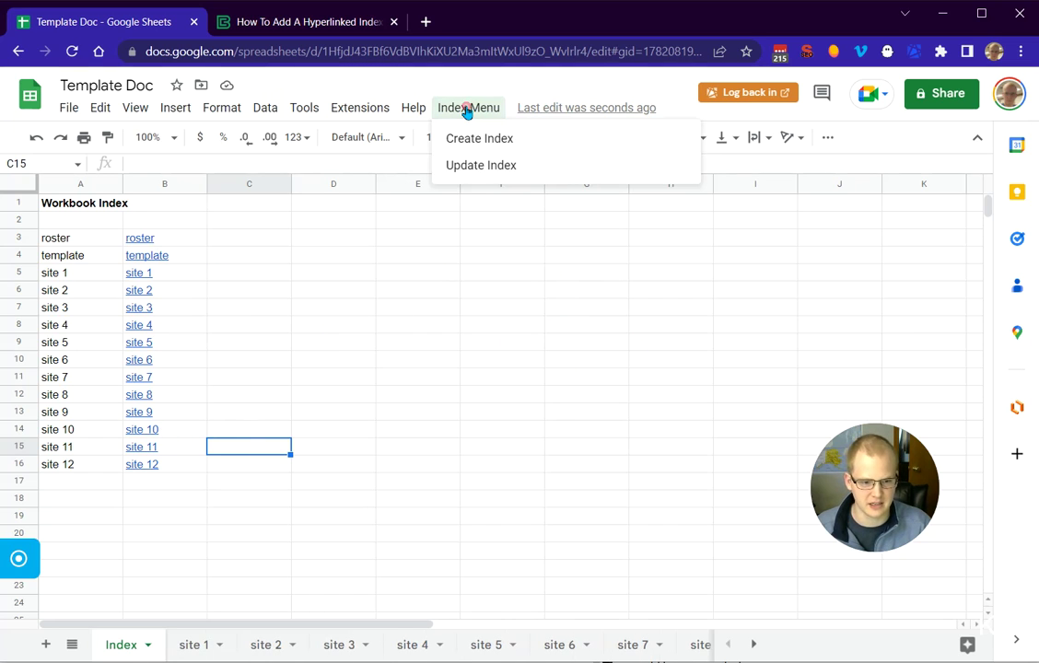
left_click(512, 168)
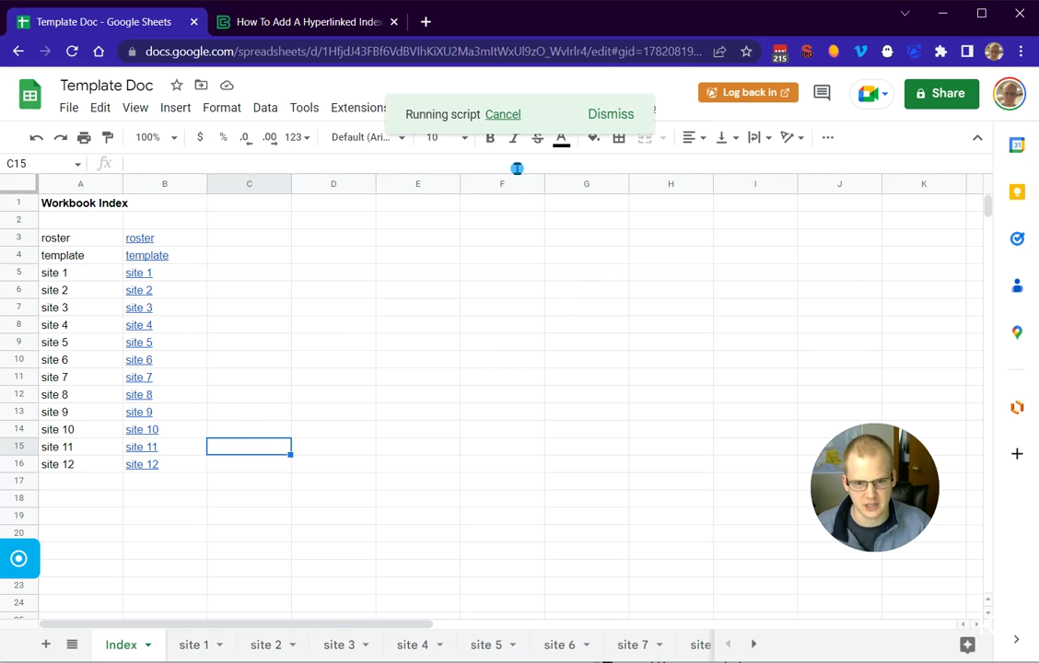
left_click(352, 397)
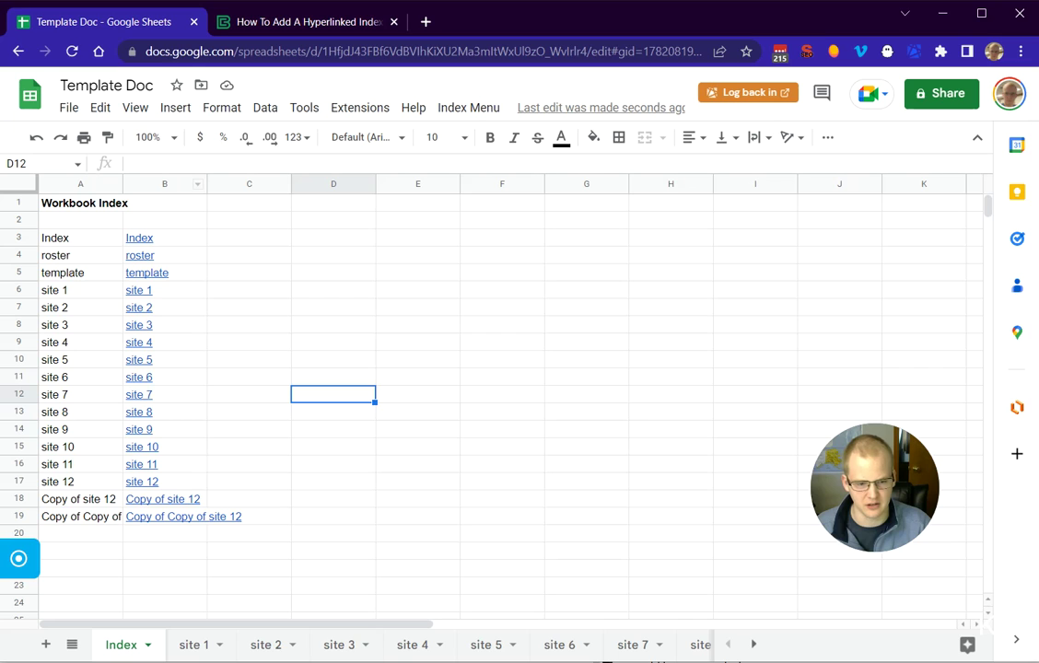
left_click_drag(247, 220, 726, 561)
left_click(364, 464)
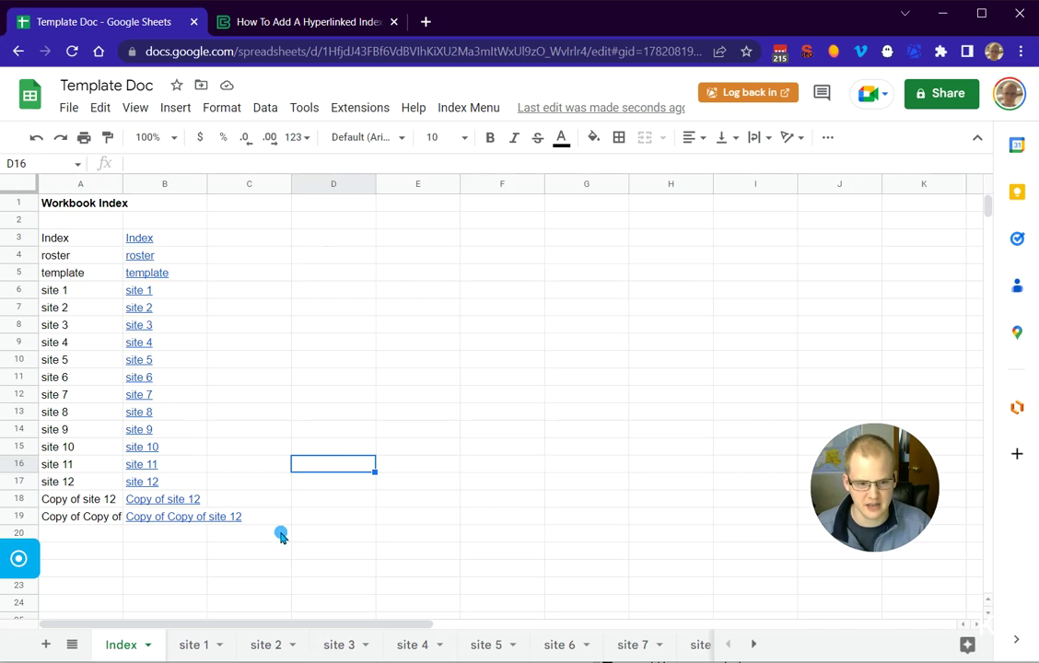
Duplicate the Index sheet and rename the copy "Tracking Sheet".
left_click(148, 649)
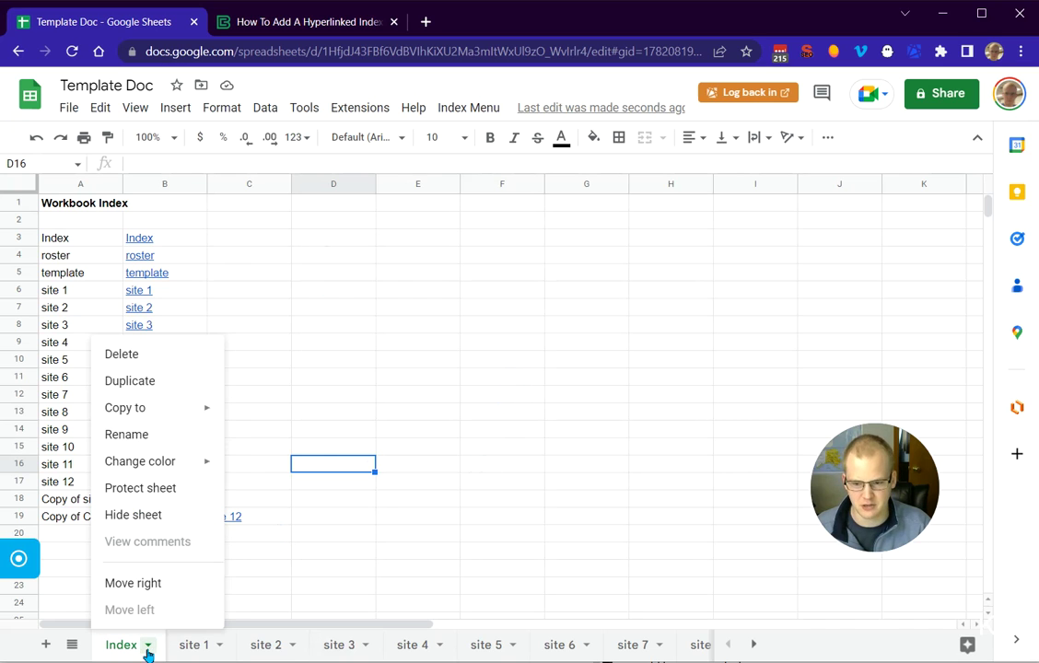
left_click(160, 383)
double_click(221, 647)
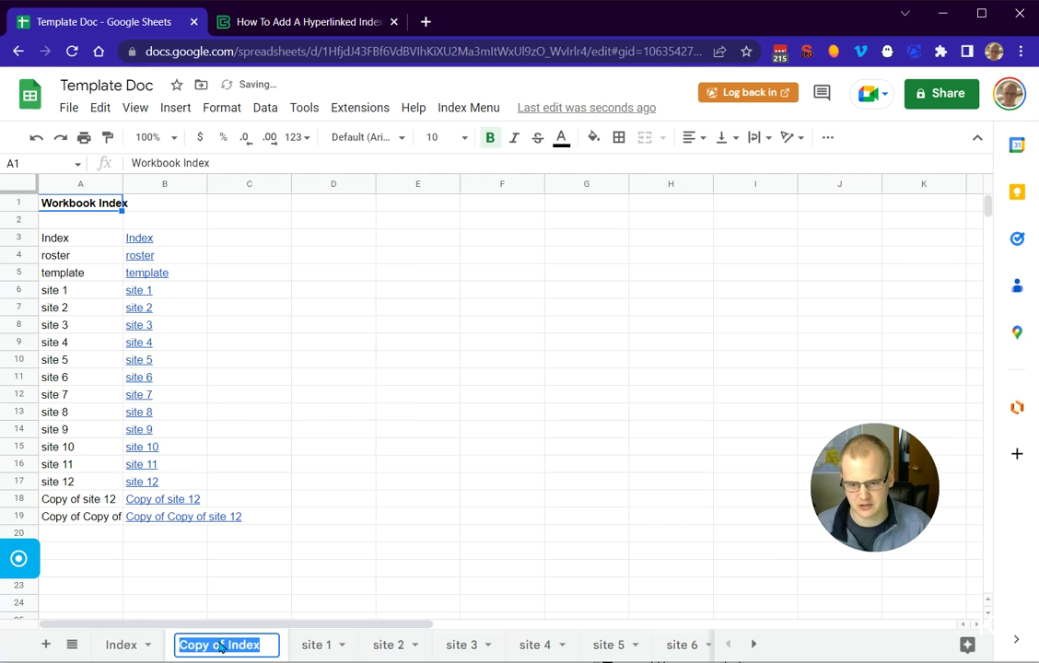
type("Tracking Sheet")
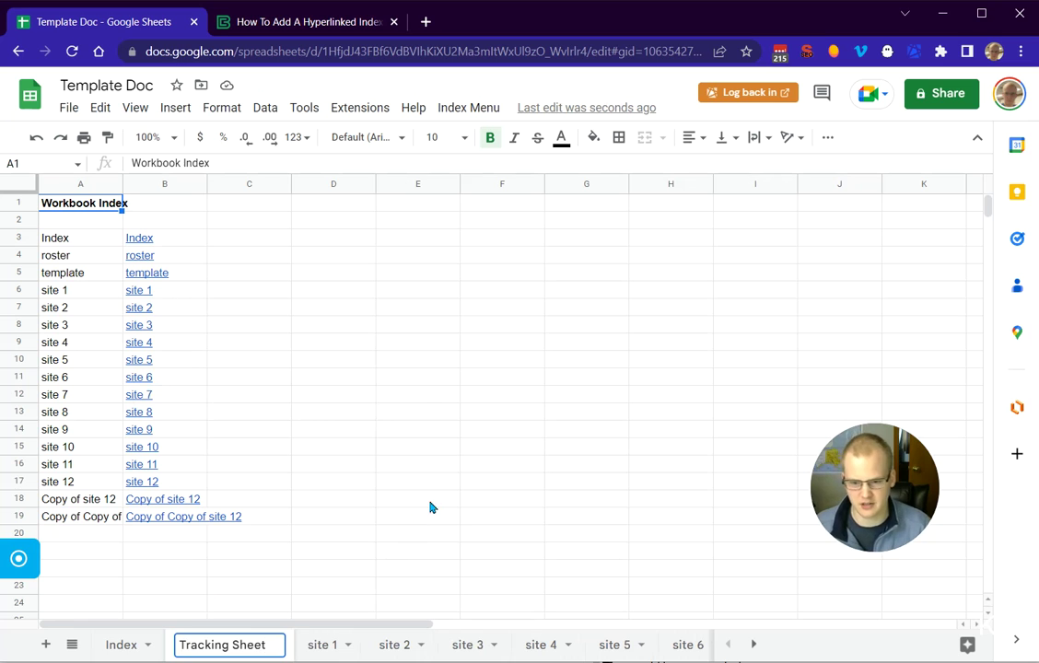
left_click(417, 513)
Compare the Index sheet, its update command and the blank cells beside its links with the Tracking Sheet copy.
left_click(129, 650)
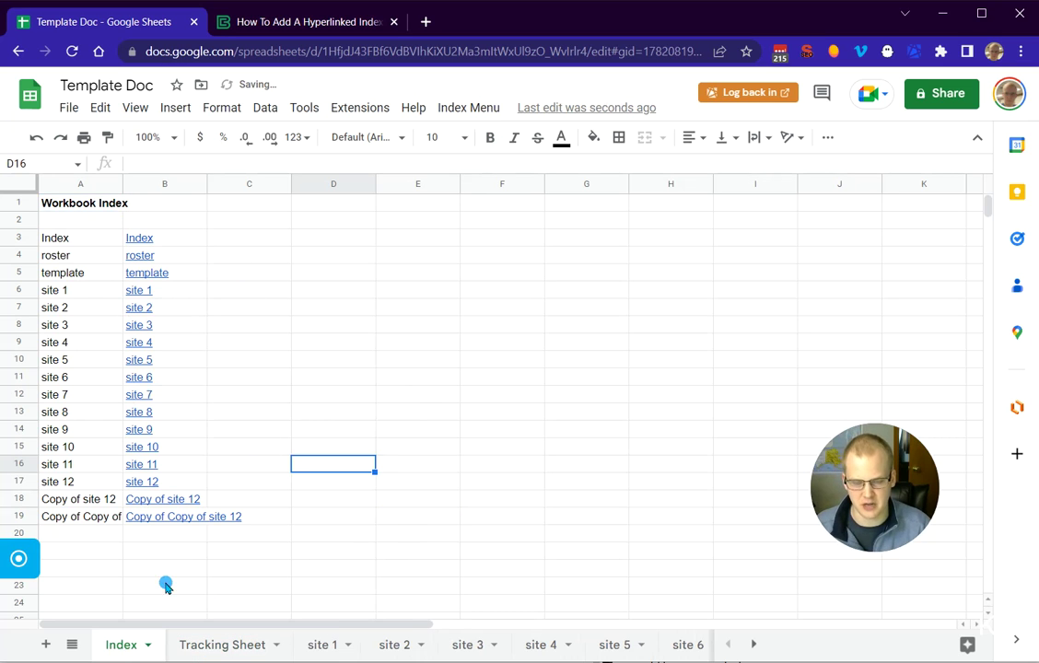
left_click_drag(248, 238, 761, 570)
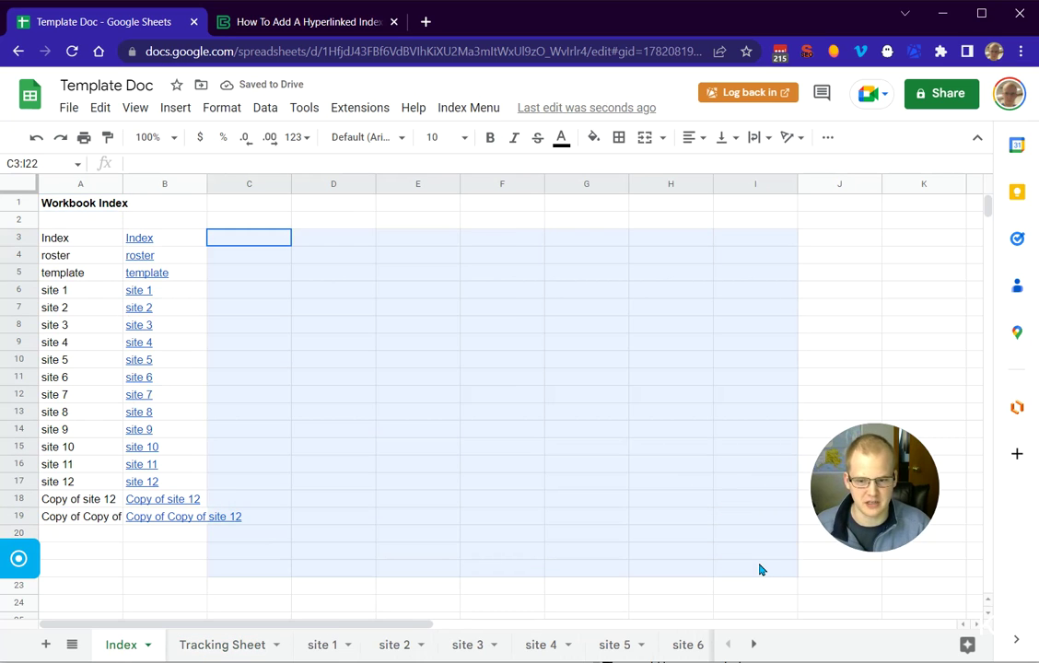
left_click(466, 117)
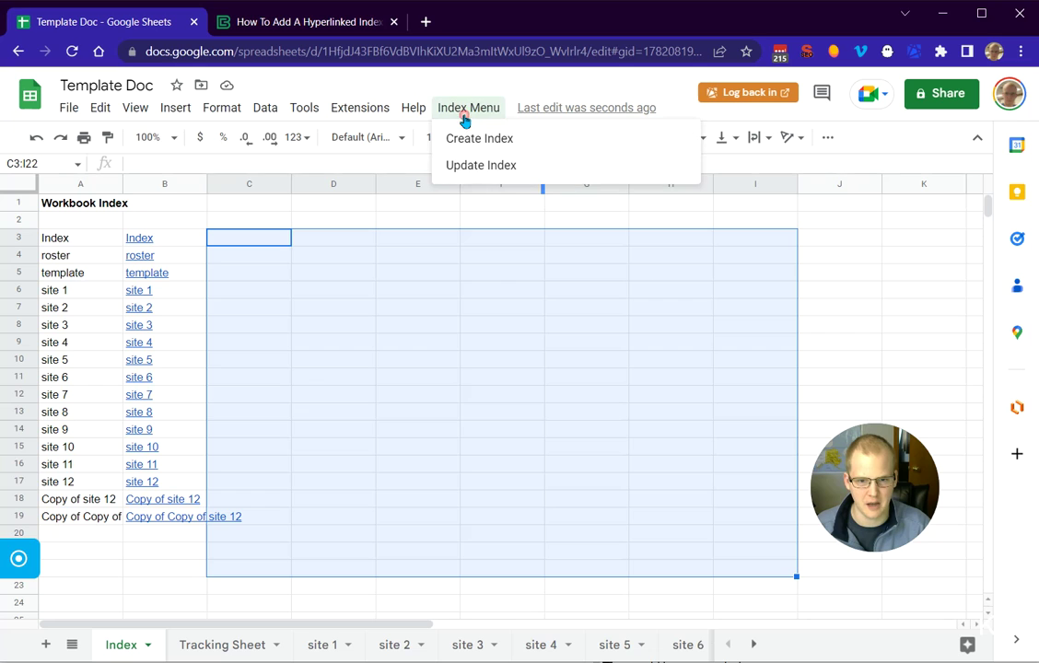
left_click(492, 168)
left_click(569, 430)
left_click(218, 642)
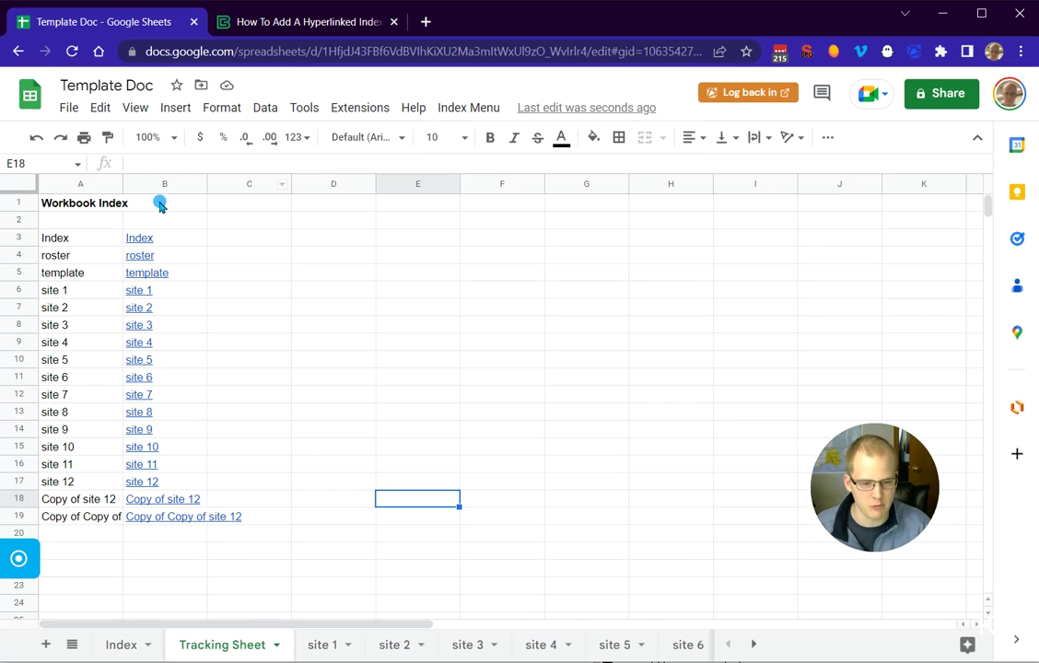
left_click_drag(232, 214, 355, 413)
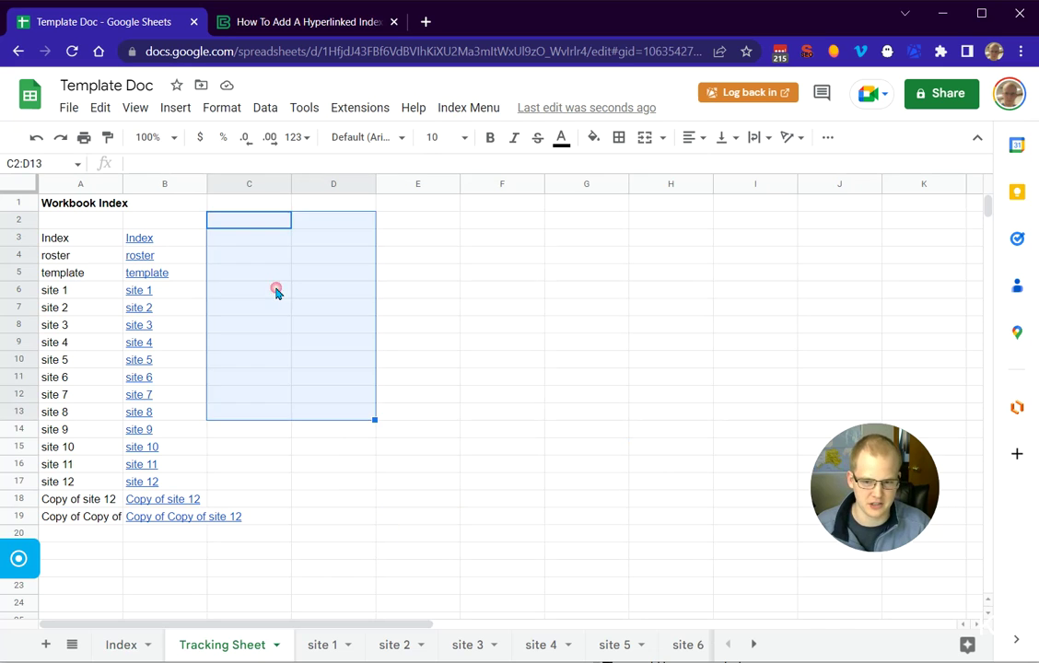
left_click(536, 447)
left_click(125, 654)
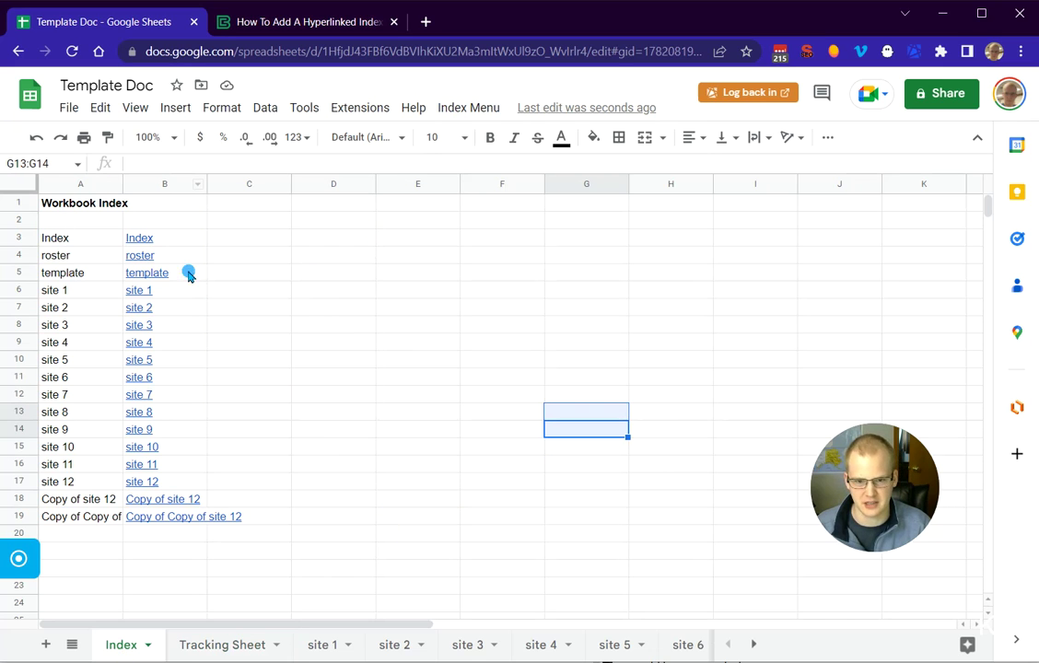
On the Tracking Sheet, enter the column header "DD" in C2.
left_click(224, 651)
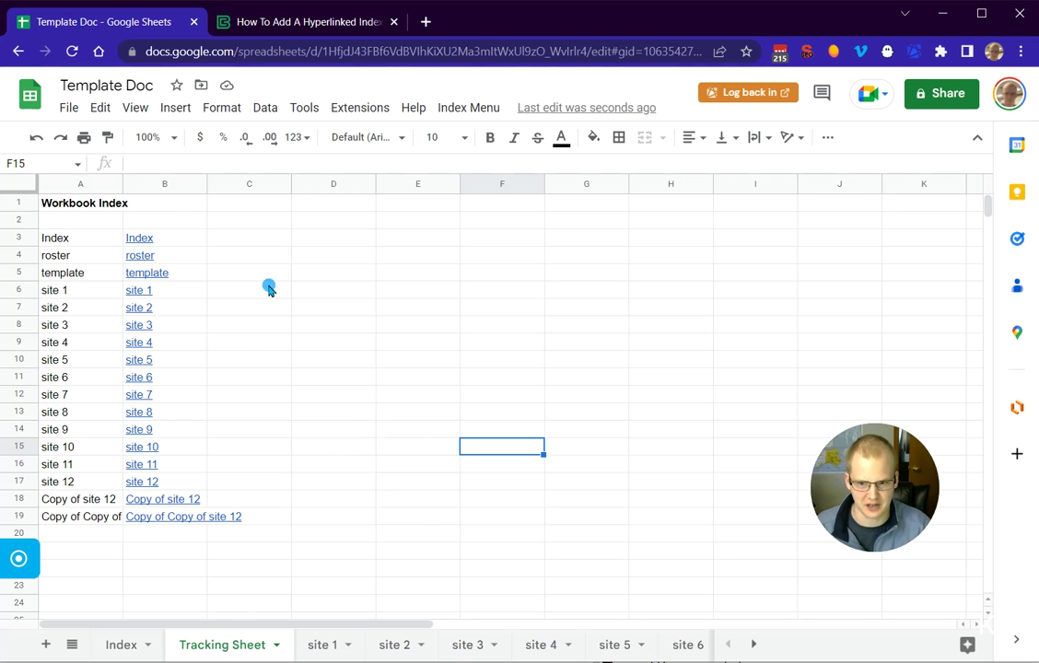
left_click(262, 224)
type("DD")
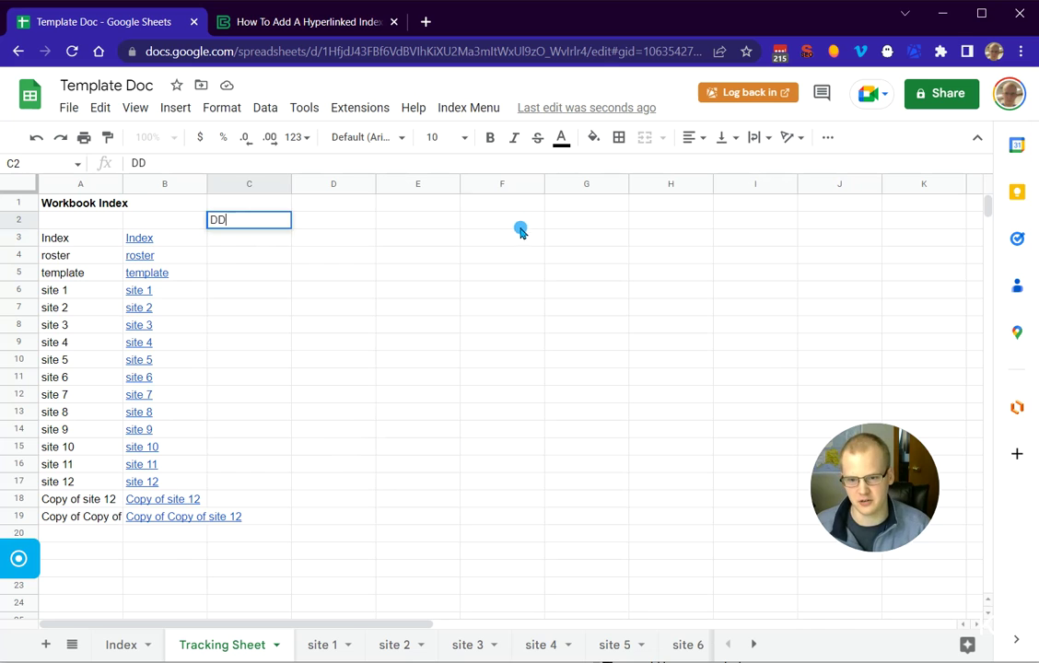
left_click(522, 232)
Insert checkboxes in C6:C19, alongside every site row from site 1 to the last site 12 copy.
left_click_drag(254, 286, 271, 516)
left_click(175, 108)
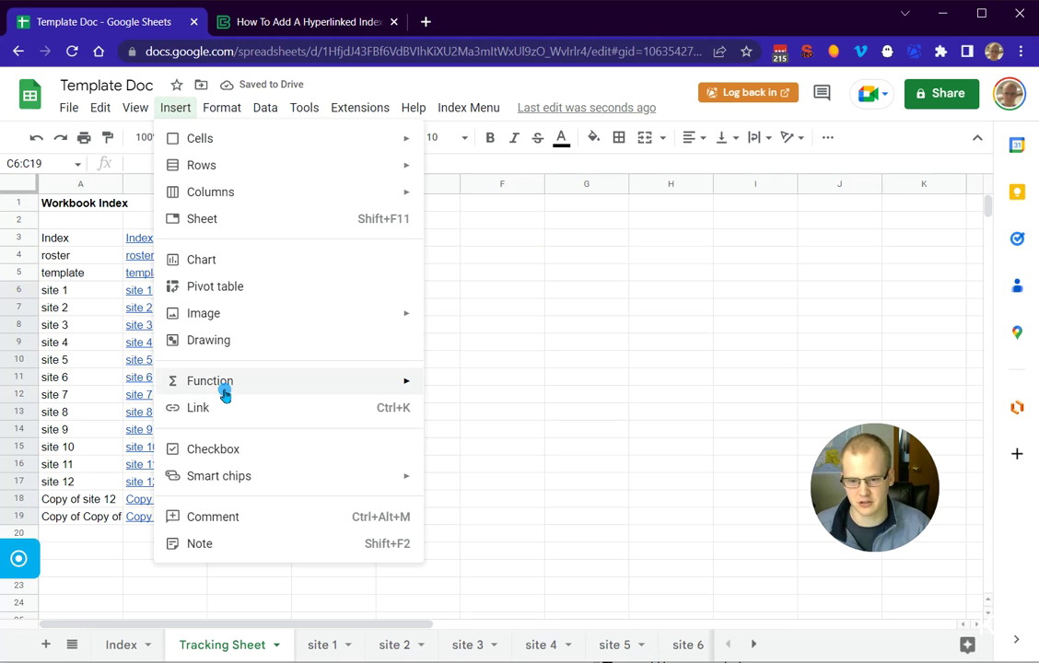
left_click(218, 447)
left_click(502, 394)
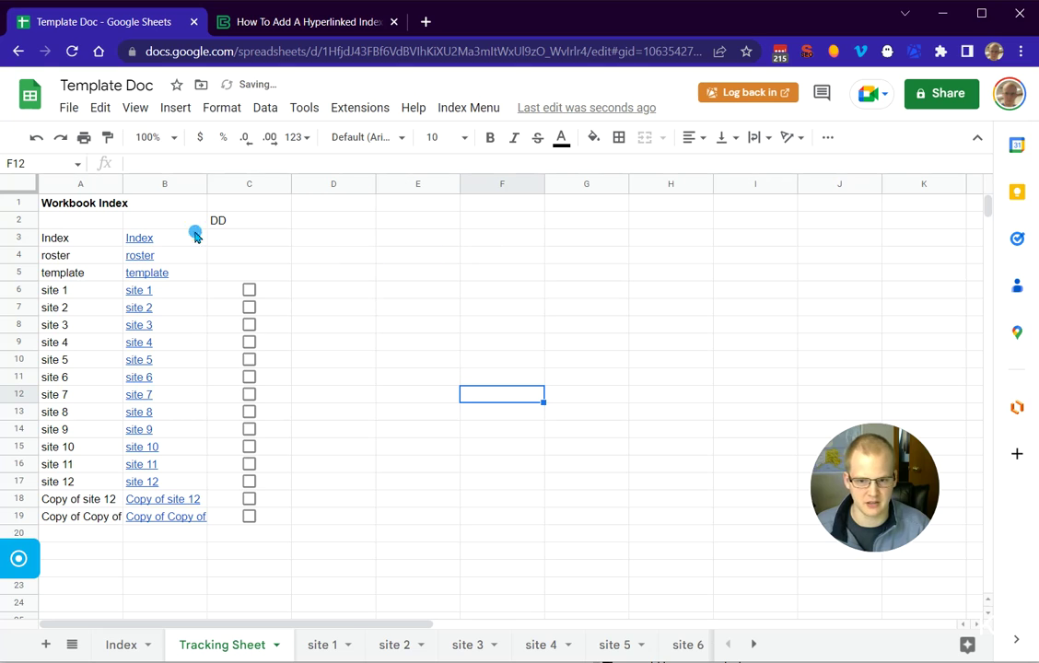
Add a second column header, "Site Home Live", in D2 of the Tracking Sheet.
left_click(352, 217)
type("Site Home Live")
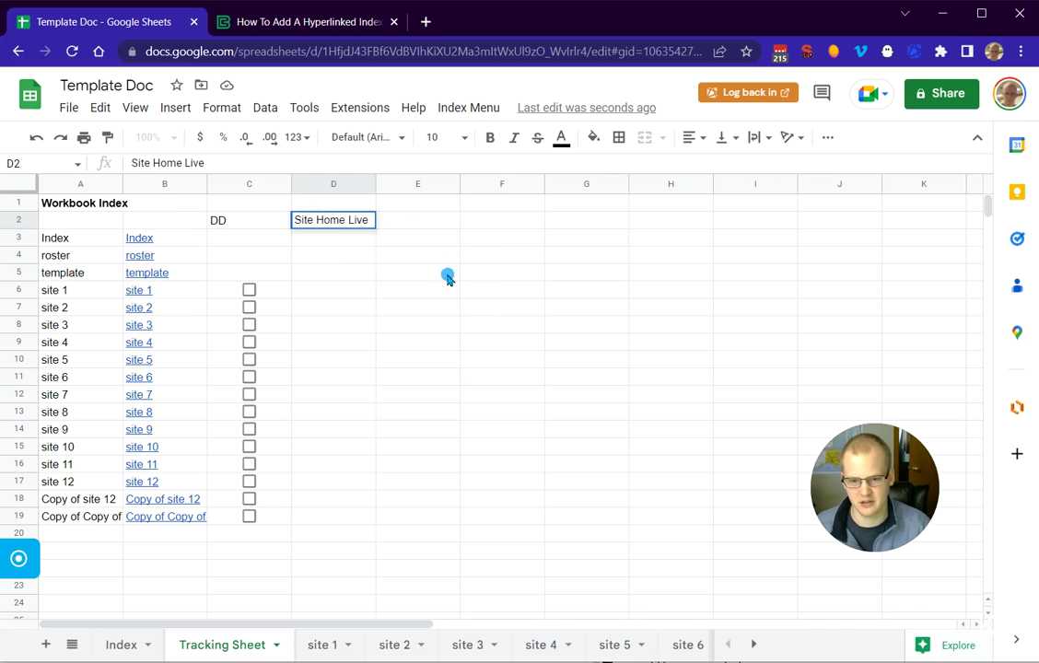
left_click(465, 287)
Move the checkboxes from C6:C19 to D6:D19 under the "Site Home Live" header.
left_click_drag(336, 293, 317, 521)
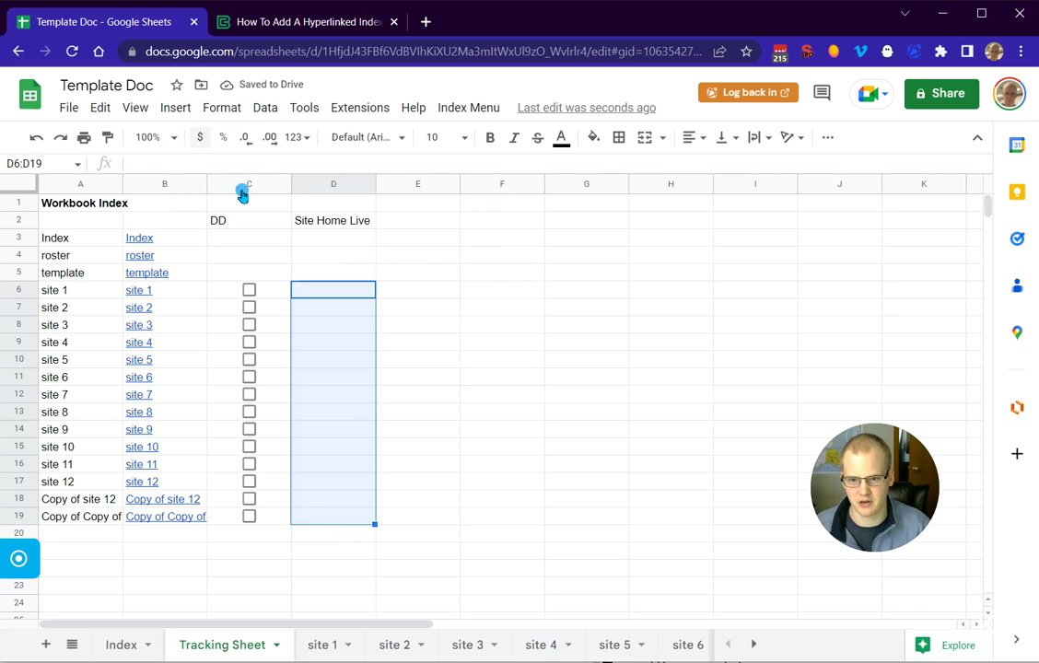
left_click_drag(272, 291, 276, 412)
left_click(269, 521, "shift")
left_click_drag(287, 520, 304, 524)
left_click(425, 521)
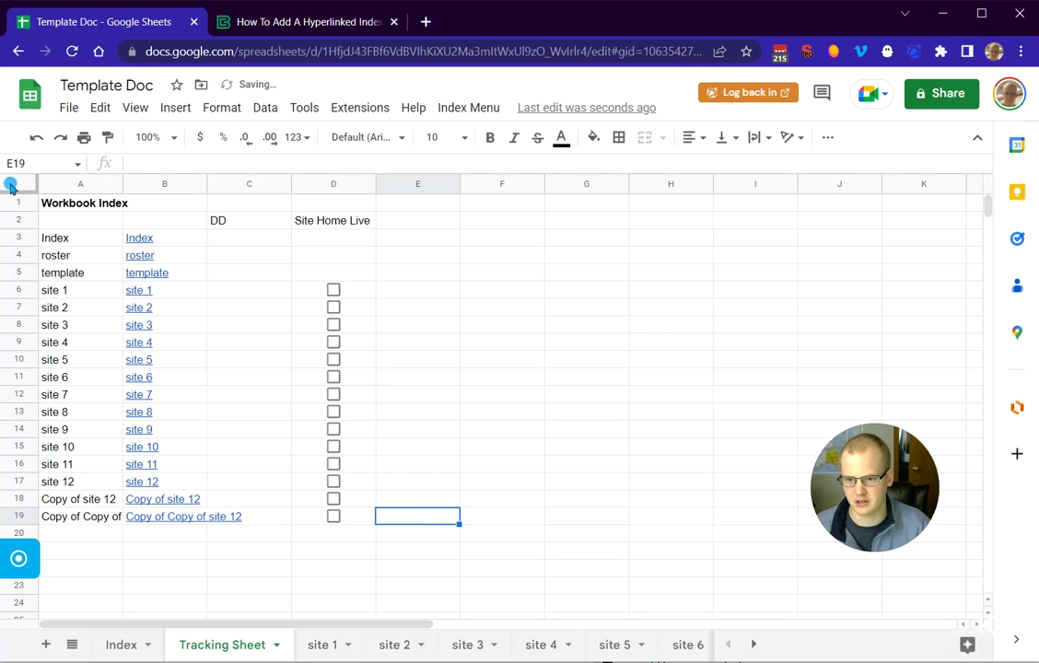
Apply alternating colors with the green default style and a header row to the entire Tracking Sheet.
key("ctrl+a")
left_click(211, 109)
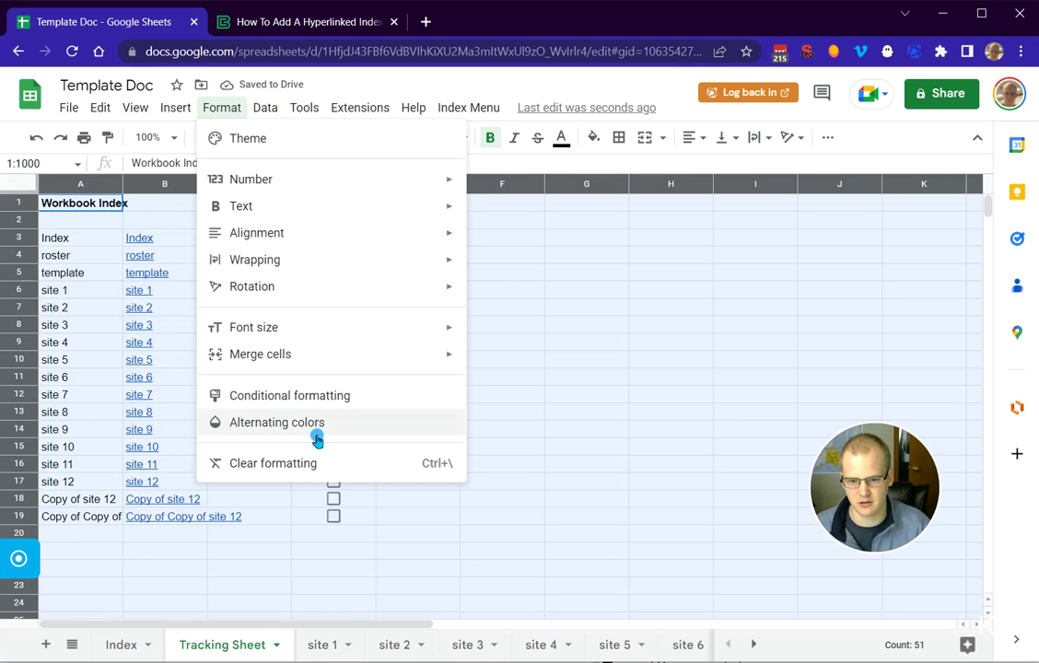
left_click(315, 426)
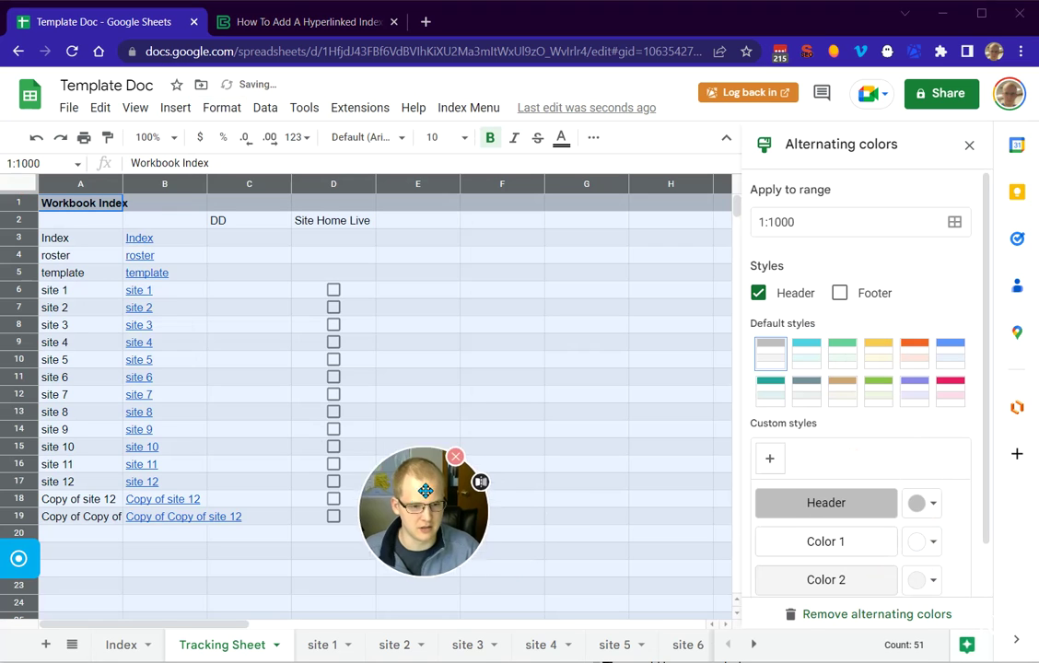
left_click(840, 362)
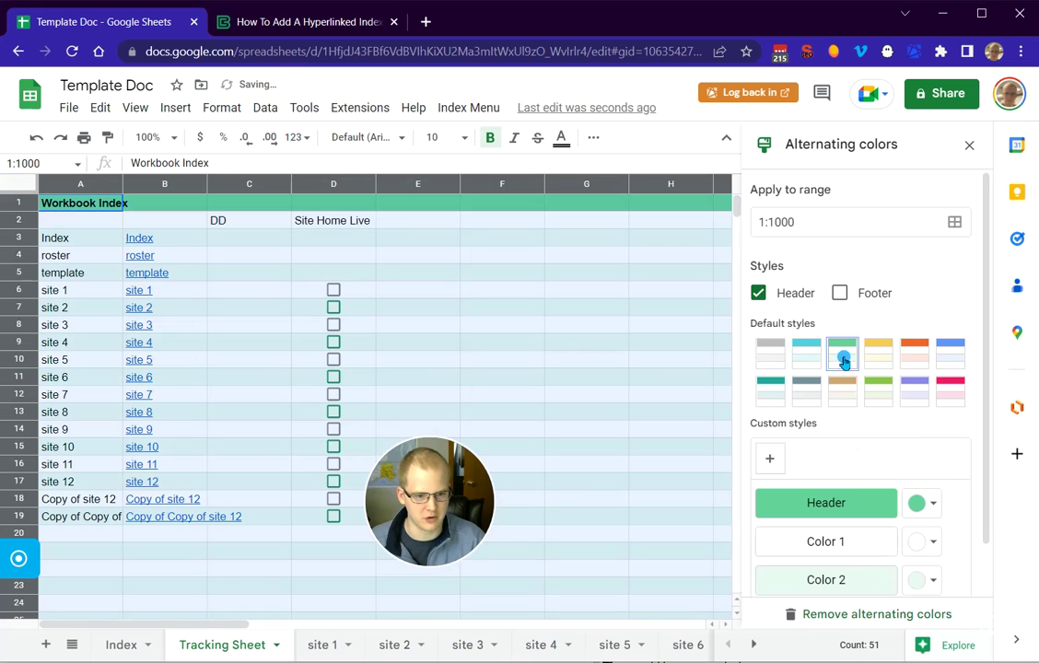
left_click(969, 145)
left_click_drag(474, 470, 848, 485)
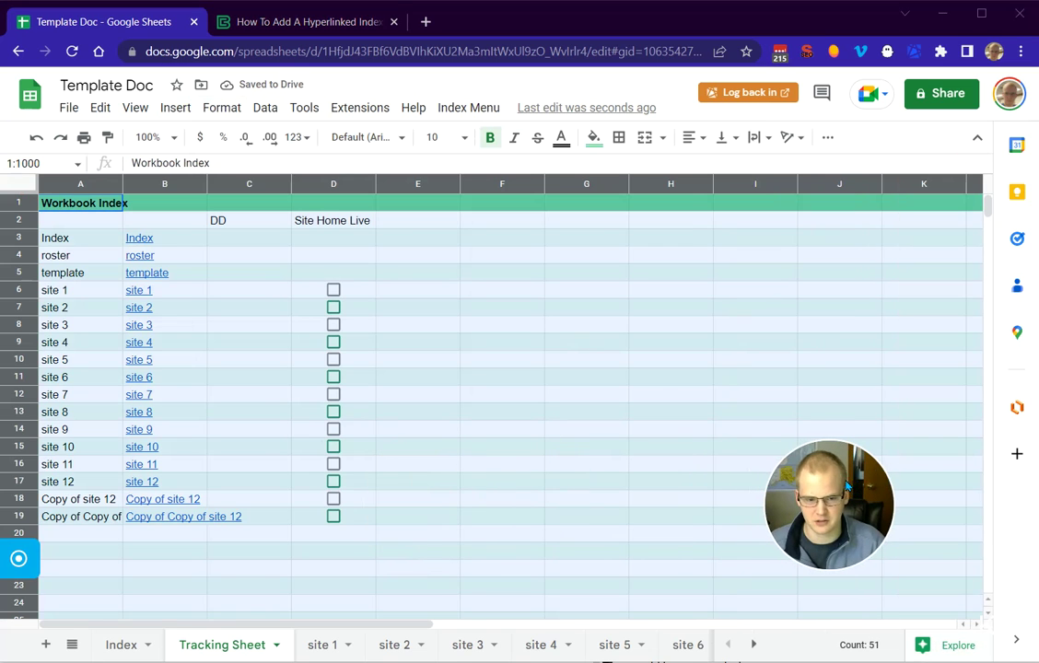